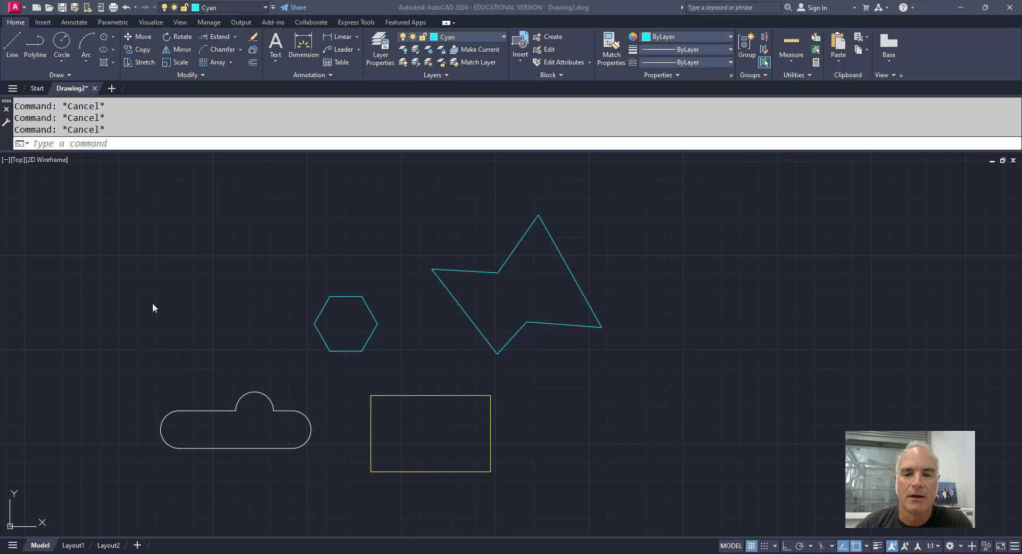
Offset the cloud shape with Through to a point just outside it, then cancel the hexagon pick.
{"action": "left_click", "coordinate": [471, 441]}
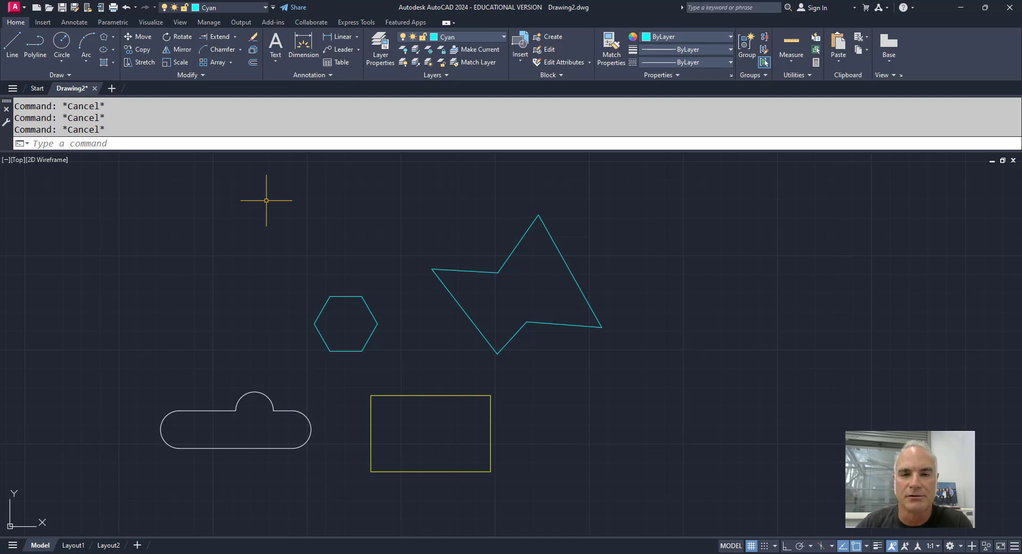
{"action": "left_click", "coordinate": [252, 63]}
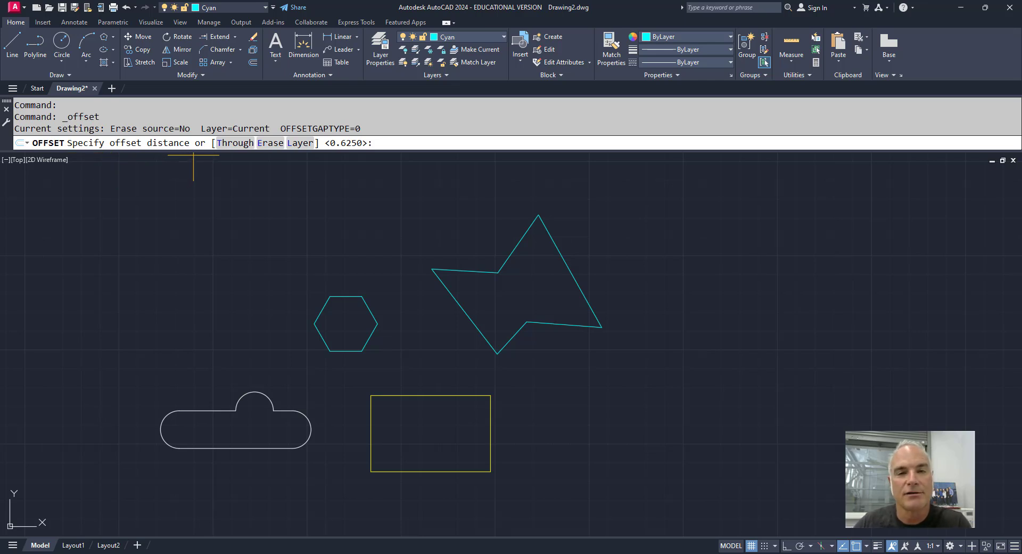
{"action": "left_click", "coordinate": [230, 144]}
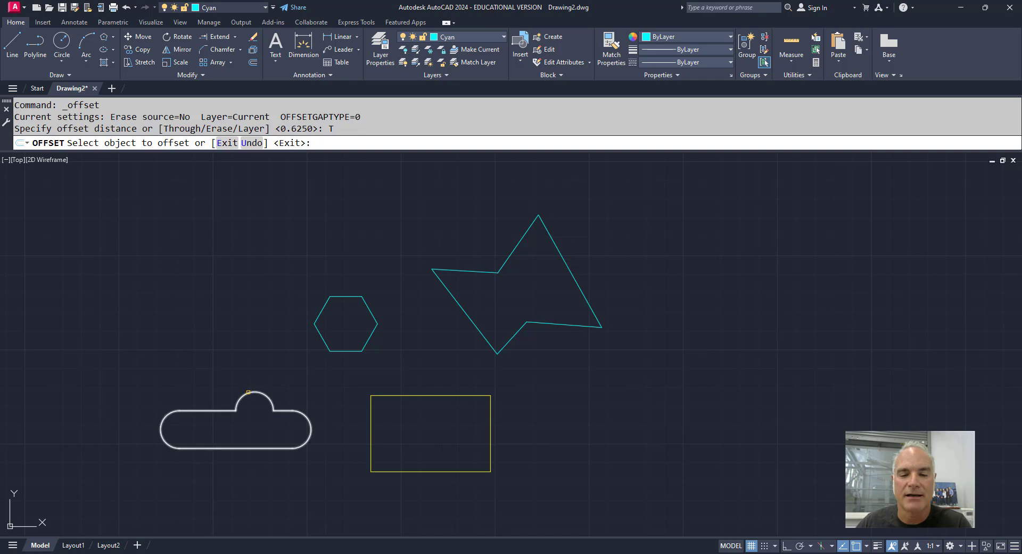
{"action": "left_click", "coordinate": [248, 392]}
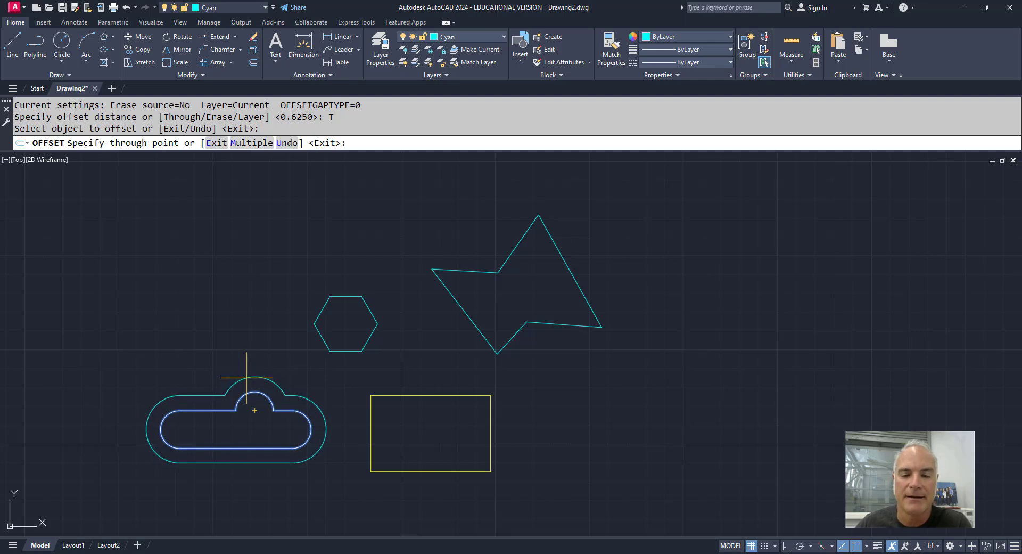
{"action": "left_click", "coordinate": [243, 369]}
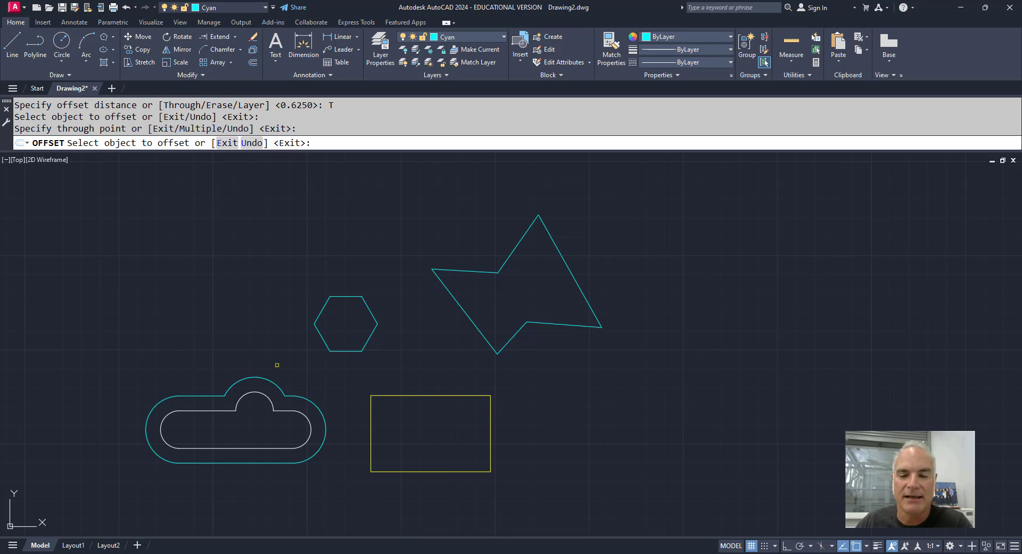
{"action": "left_click", "coordinate": [321, 336]}
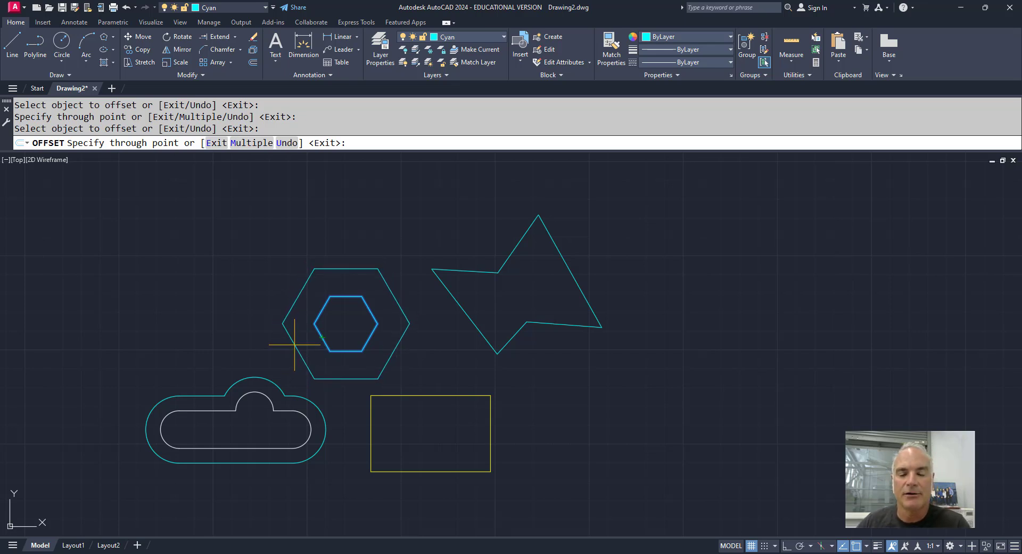
{"action": "key", "text": "Escape"}
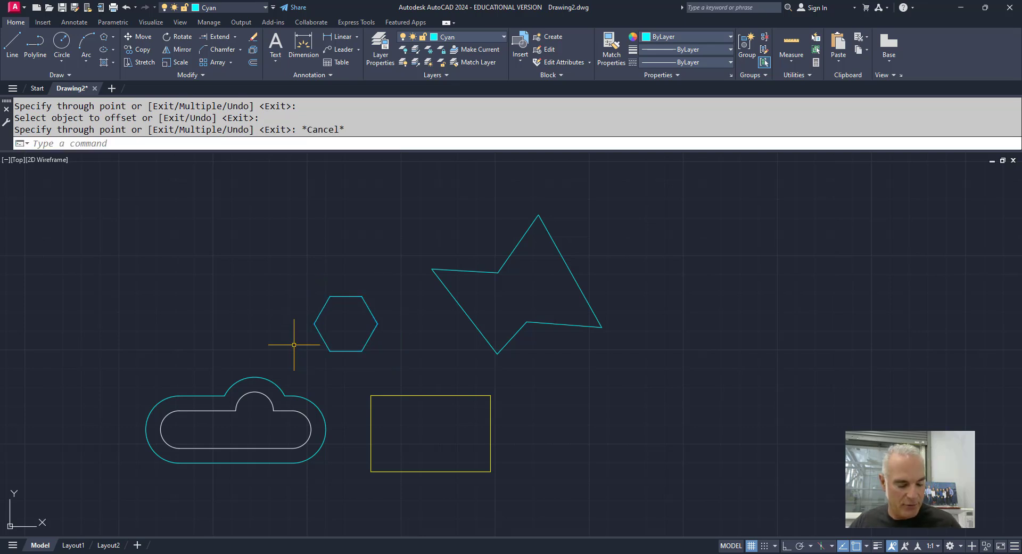
Undo the offset, re-offset the cloud through @1<90, then delete the new outer outline.
{"action": "key", "text": "ctrl+z"}
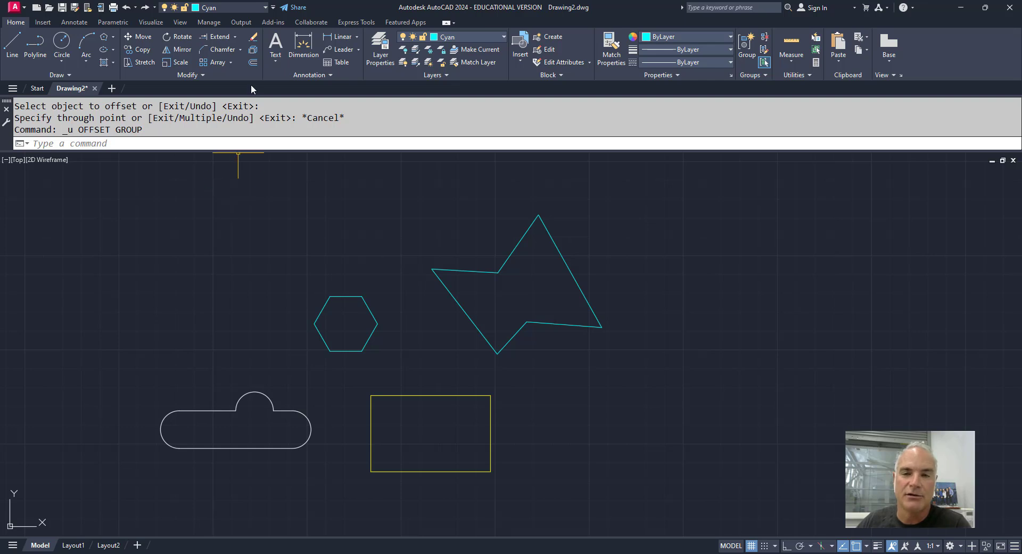
{"action": "left_click", "coordinate": [253, 63]}
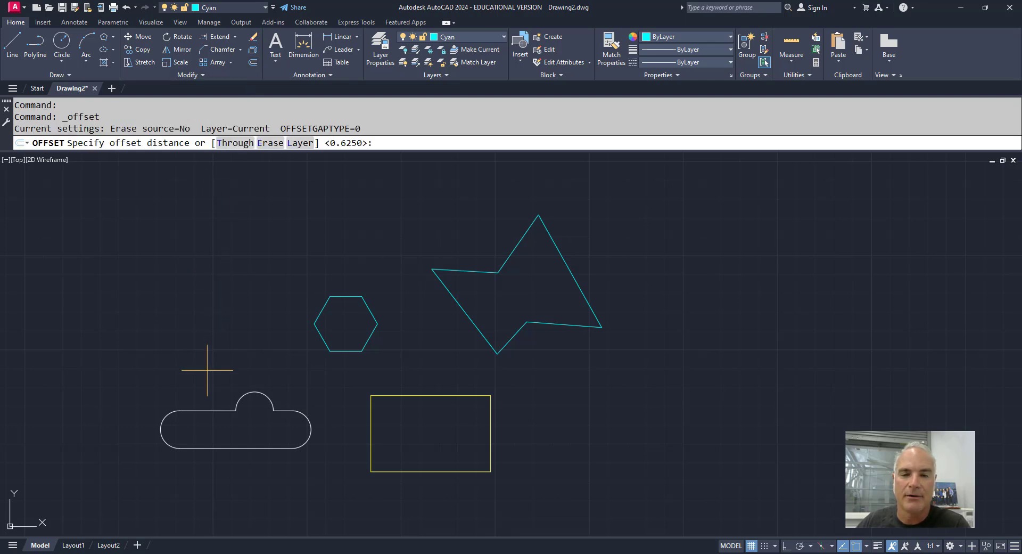
{"action": "left_click", "coordinate": [234, 142]}
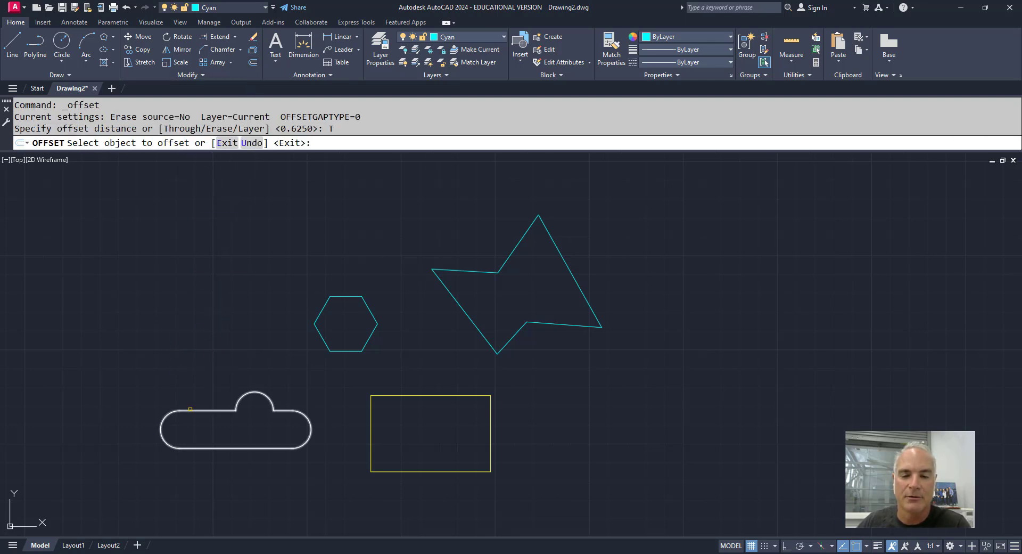
{"action": "left_click", "coordinate": [191, 410]}
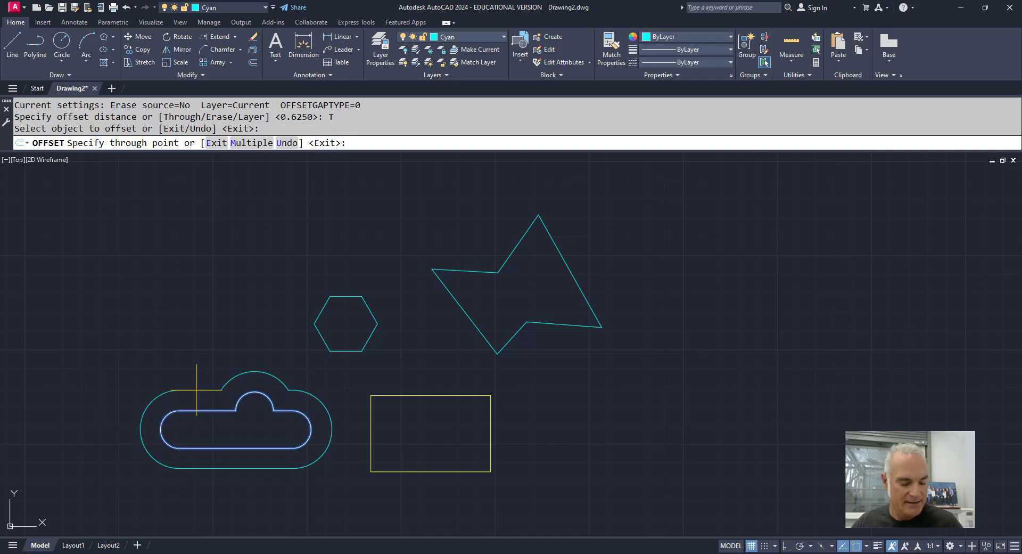
{"action": "type", "text": "@1<90"}
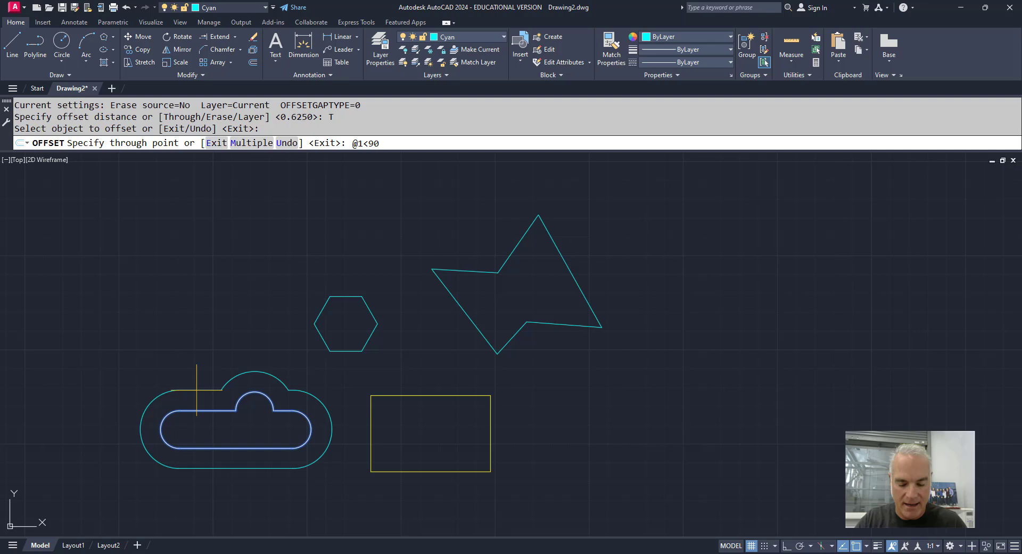
{"action": "key", "text": "Return"}
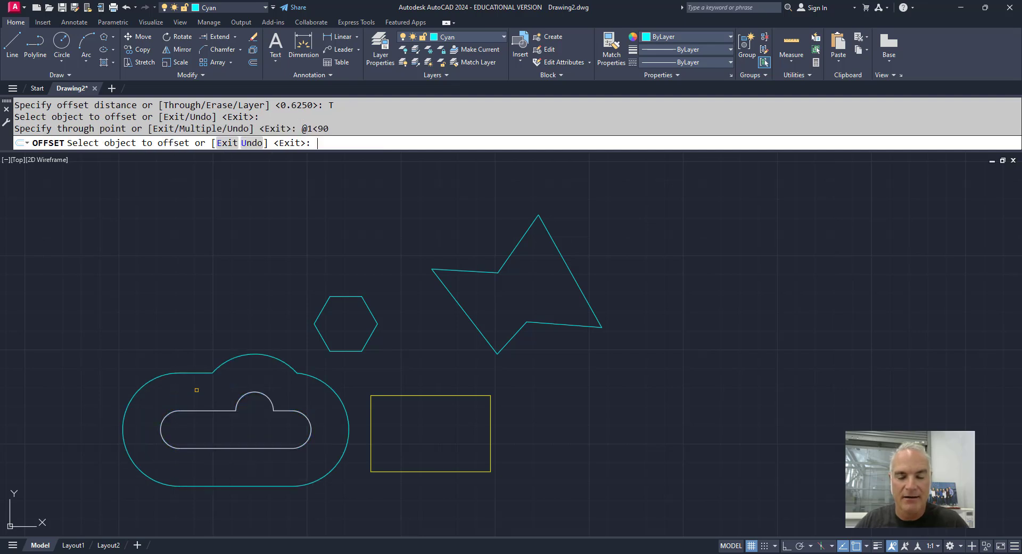
{"action": "key", "text": "Return"}
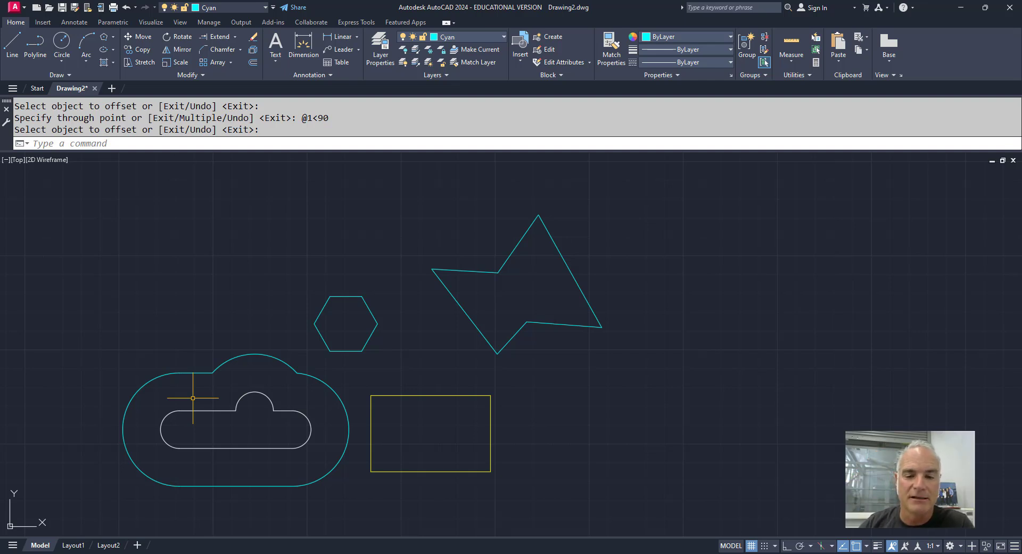
{"action": "left_click", "coordinate": [197, 373]}
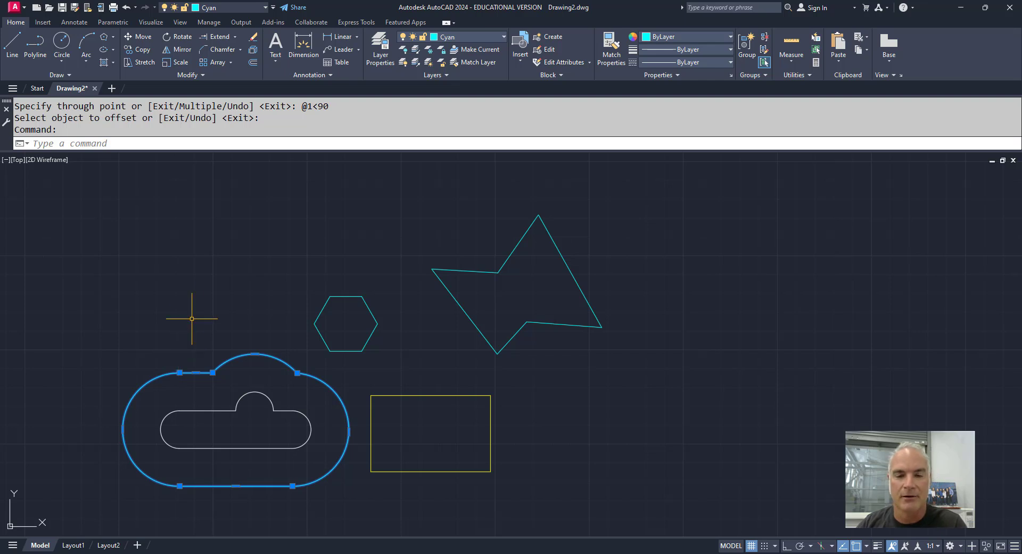
{"action": "key", "text": "Delete"}
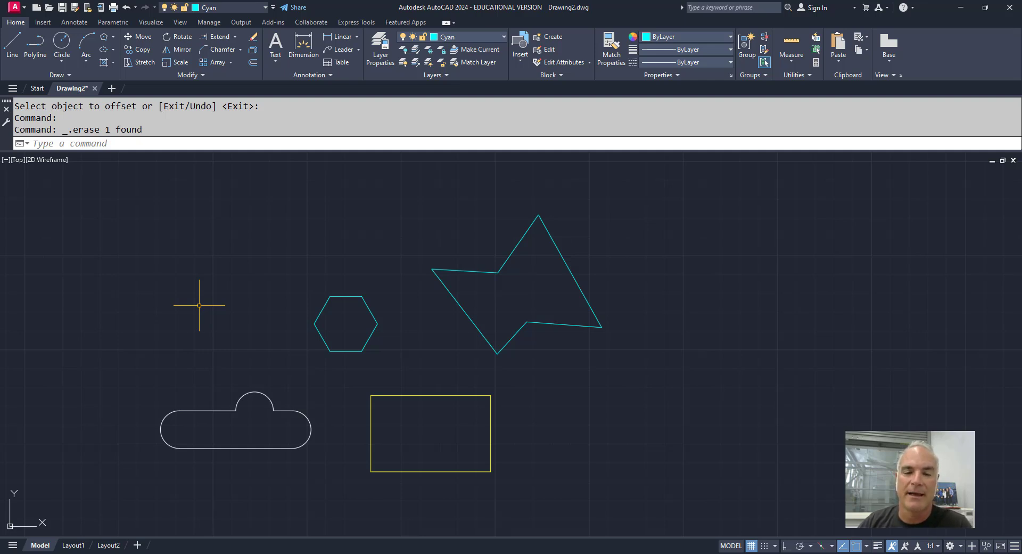
With Erase set to Yes, offset the hexagon 0.625 outward.
{"action": "left_click", "coordinate": [253, 62]}
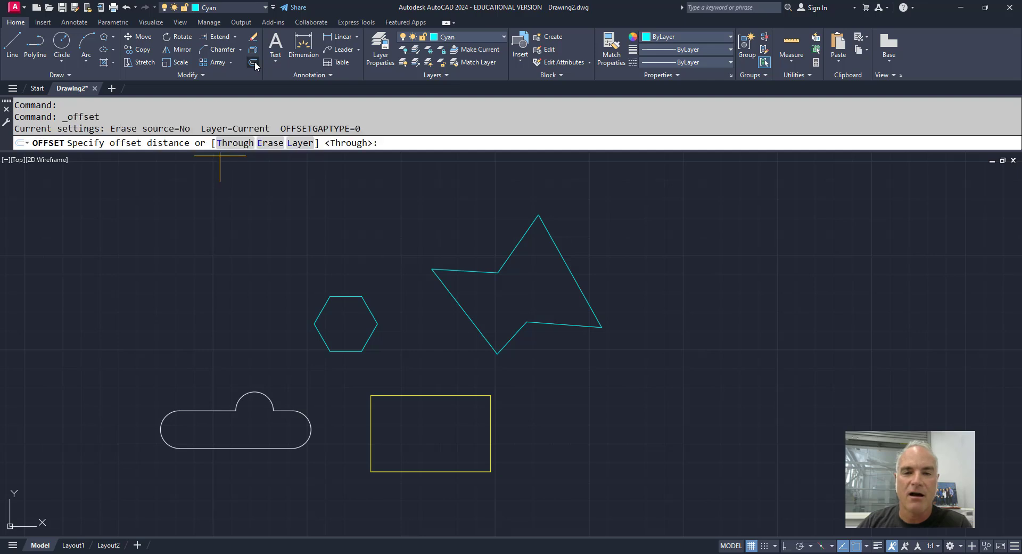
{"action": "left_click", "coordinate": [271, 142]}
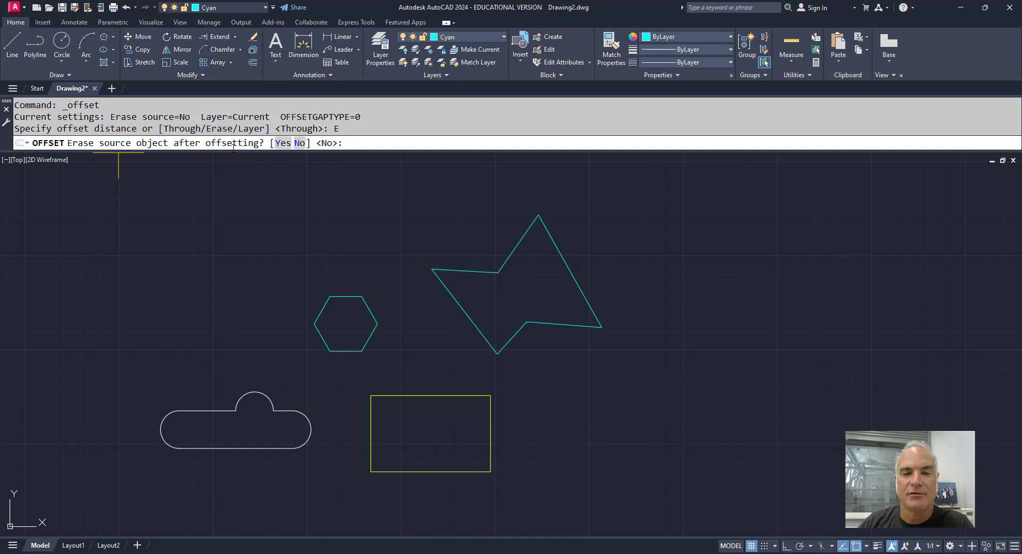
{"action": "left_click", "coordinate": [282, 142]}
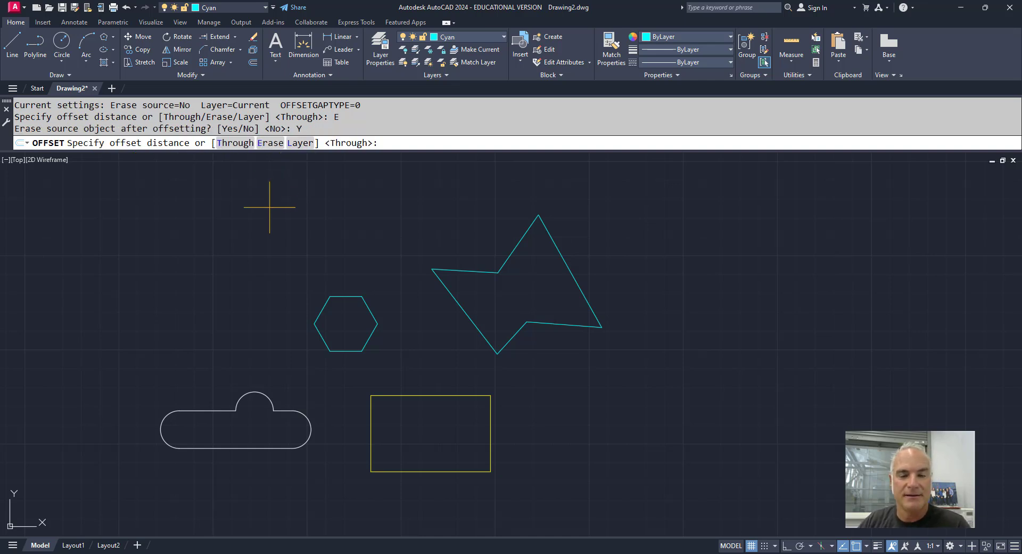
{"action": "type", "text": ".625"}
{"action": "key", "text": "Return"}
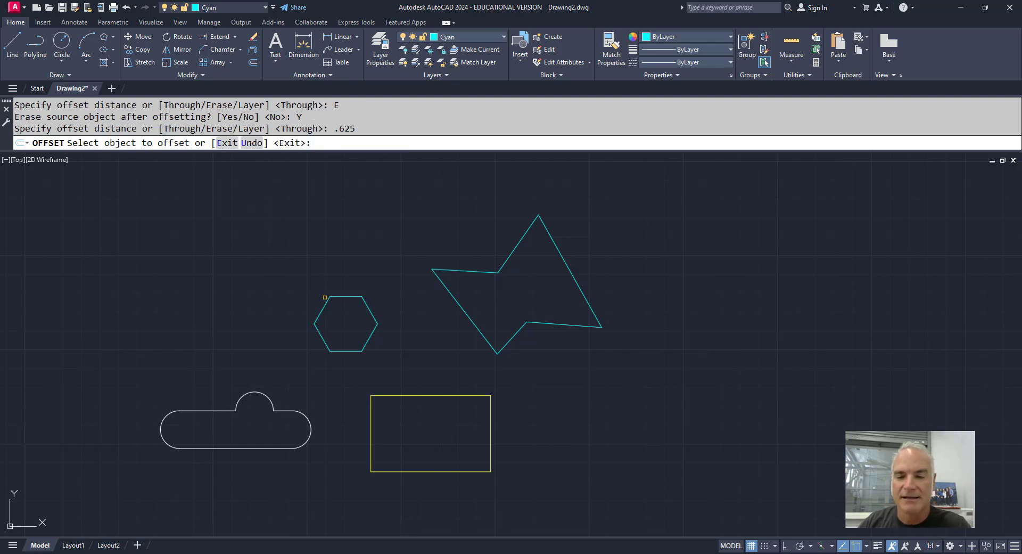
{"action": "left_click", "coordinate": [327, 297]}
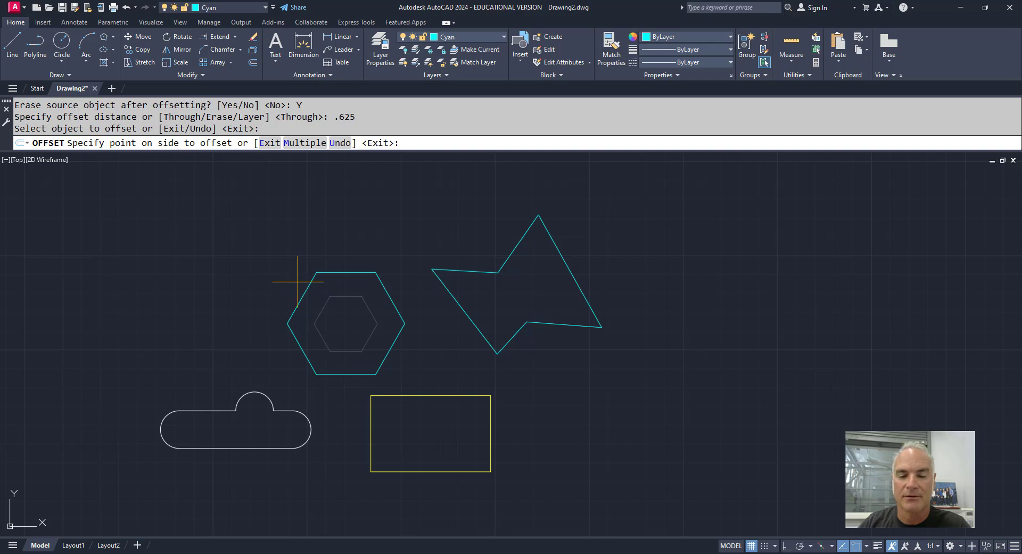
{"action": "left_click", "coordinate": [288, 278]}
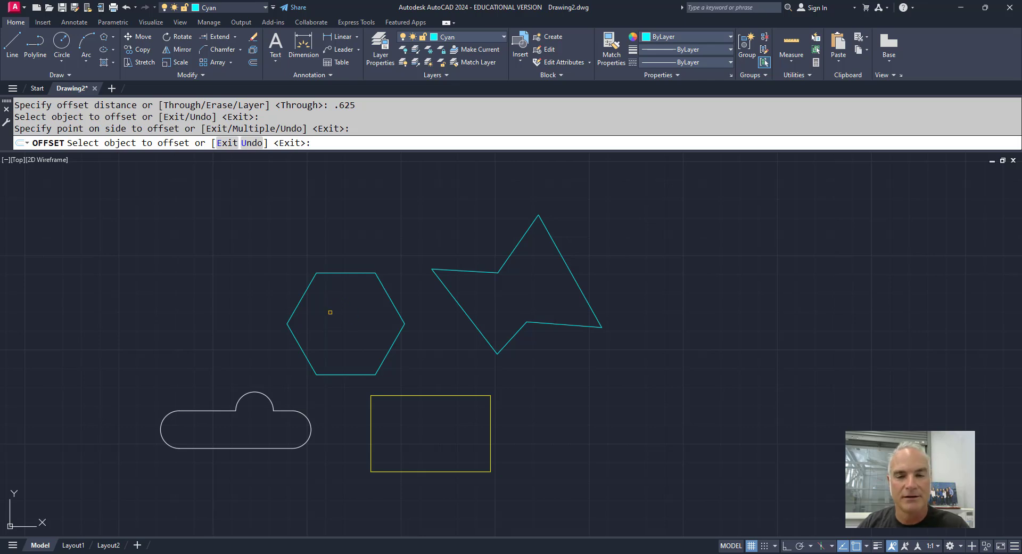
{"action": "key", "text": "Return"}
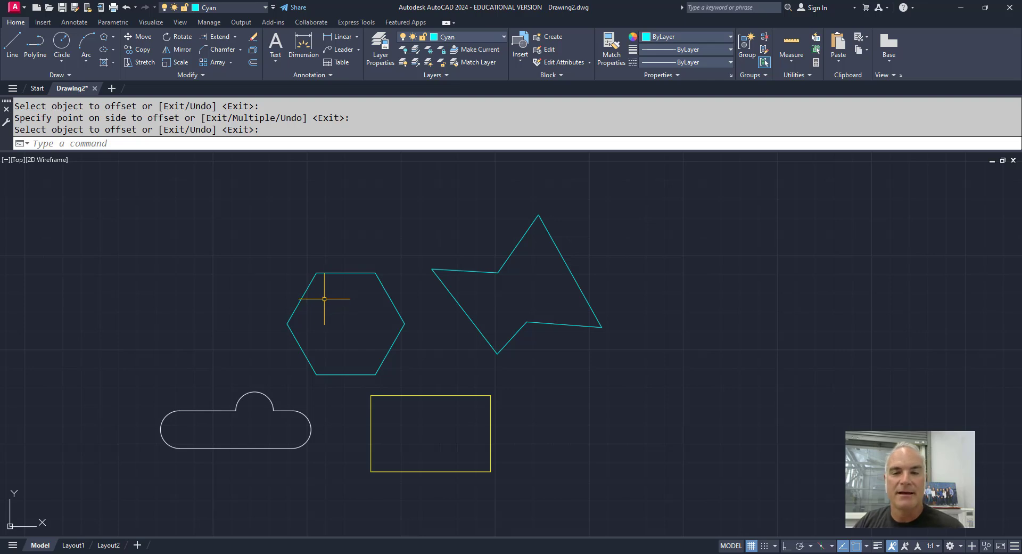
Offset the hexagon 0.625 inward with Erase set to Yes, replacing the original.
{"action": "left_click", "coordinate": [253, 62]}
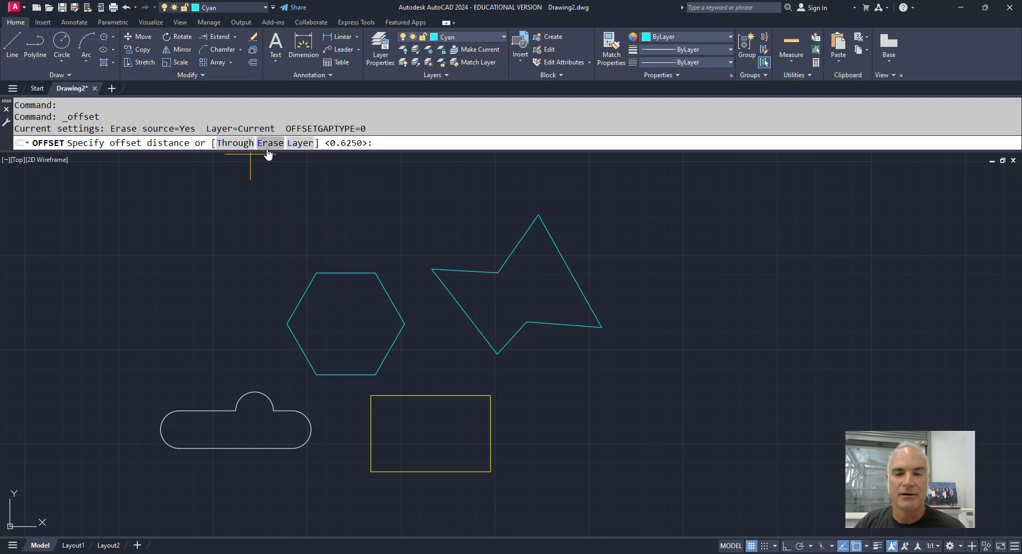
{"action": "left_click", "coordinate": [271, 143]}
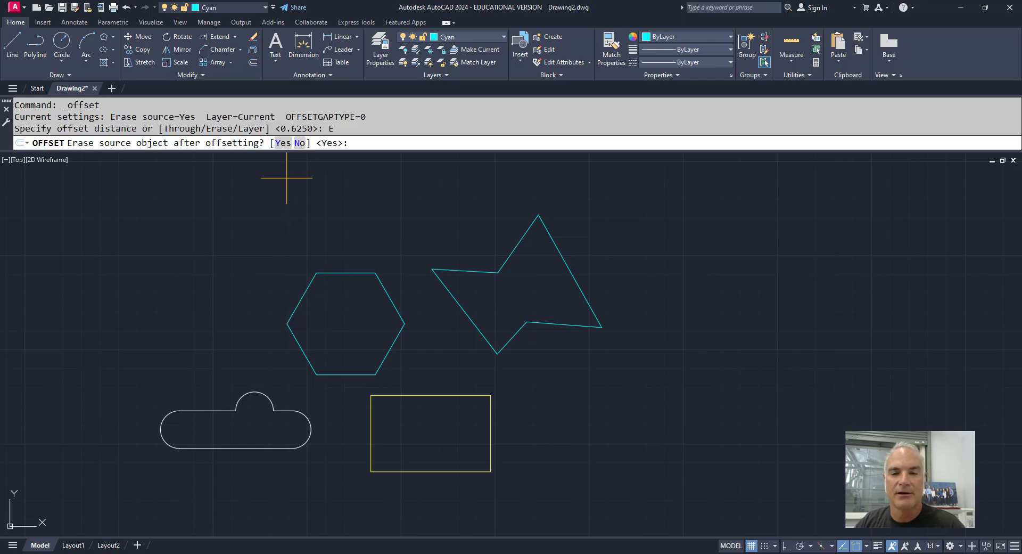
{"action": "left_click", "coordinate": [283, 143]}
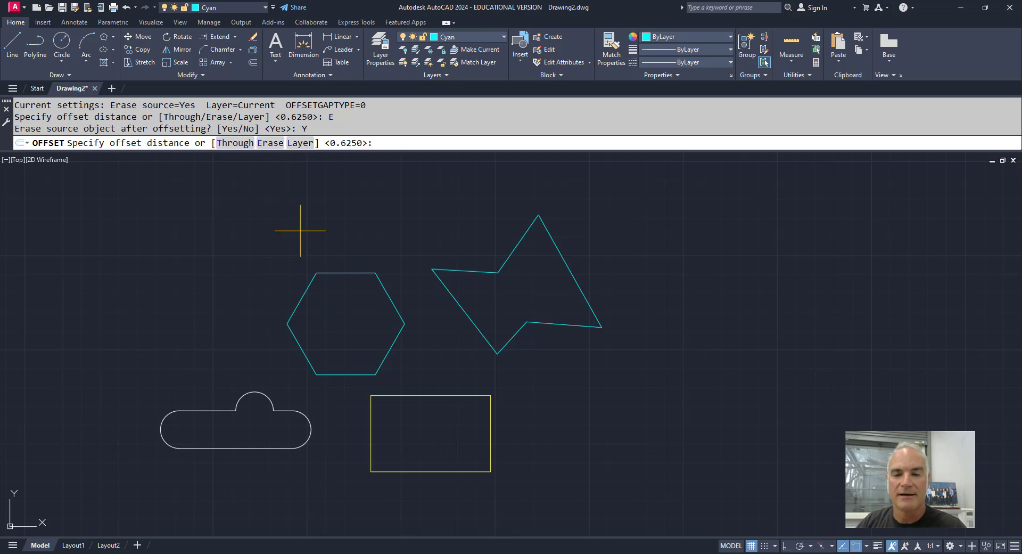
{"action": "type", "text": ".625"}
{"action": "key", "text": "Return"}
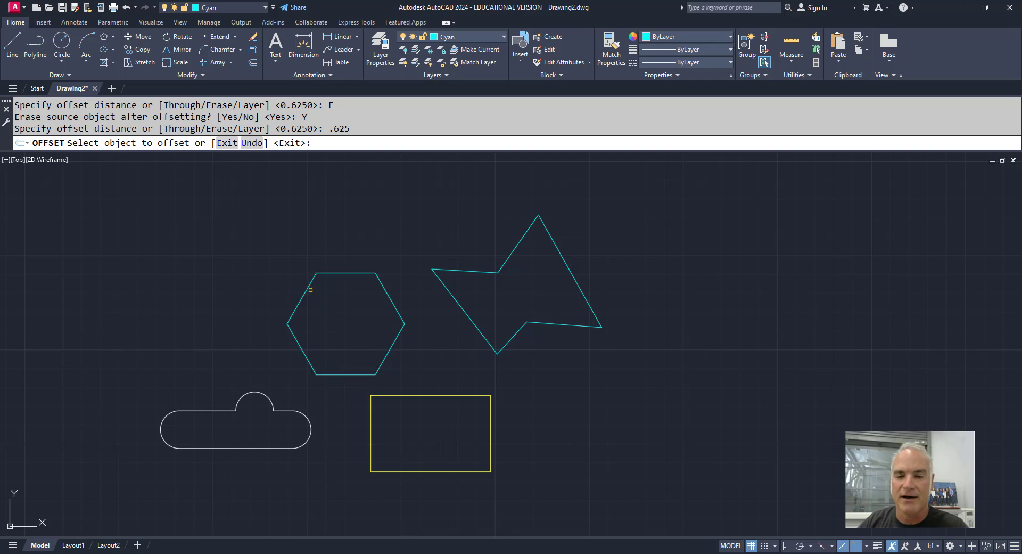
{"action": "left_click", "coordinate": [310, 290]}
{"action": "left_click", "coordinate": [319, 310]}
{"action": "key", "text": "Return"}
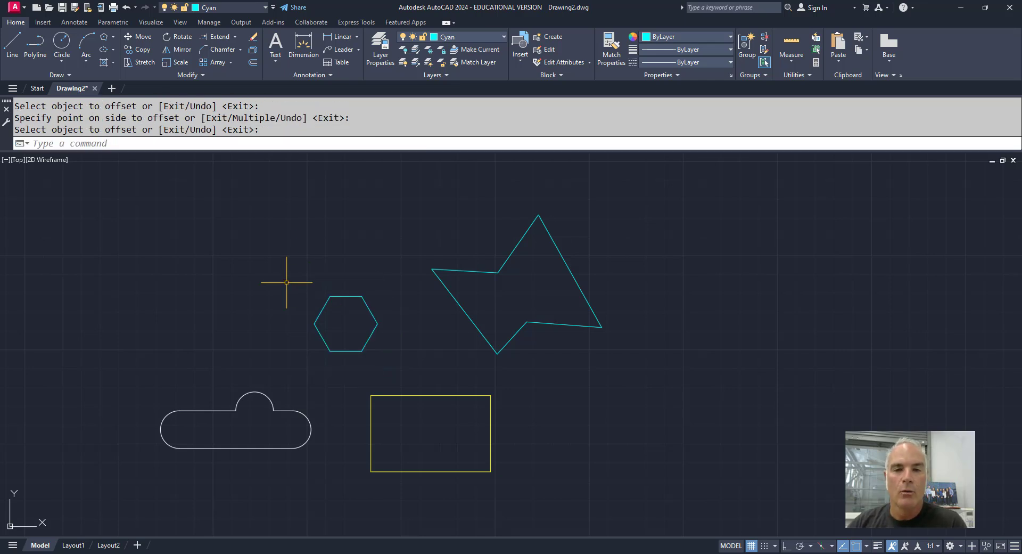
{"action": "left_click", "coordinate": [253, 63]}
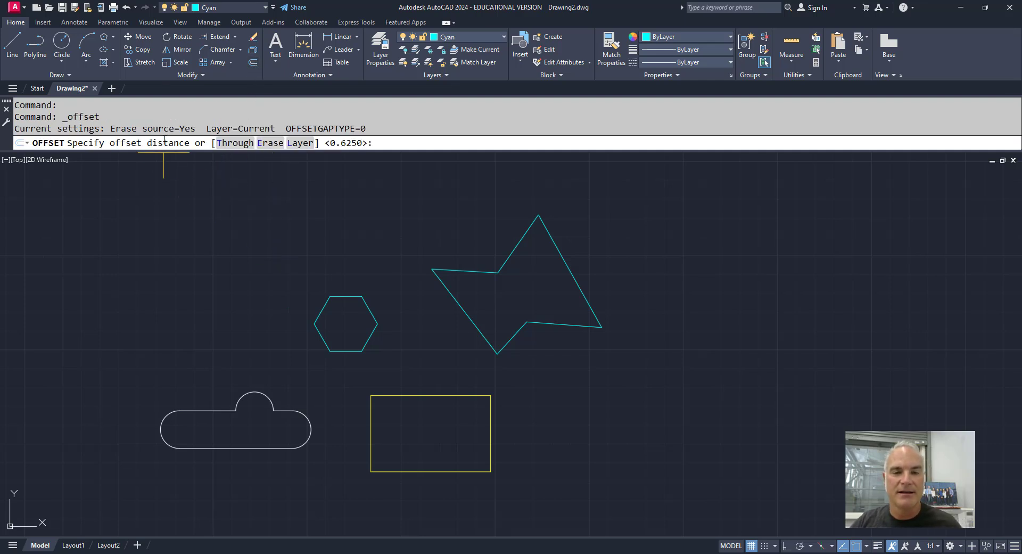
{"action": "left_click_drag", "start_coordinate": [179, 129], "coordinate": [196, 129]}
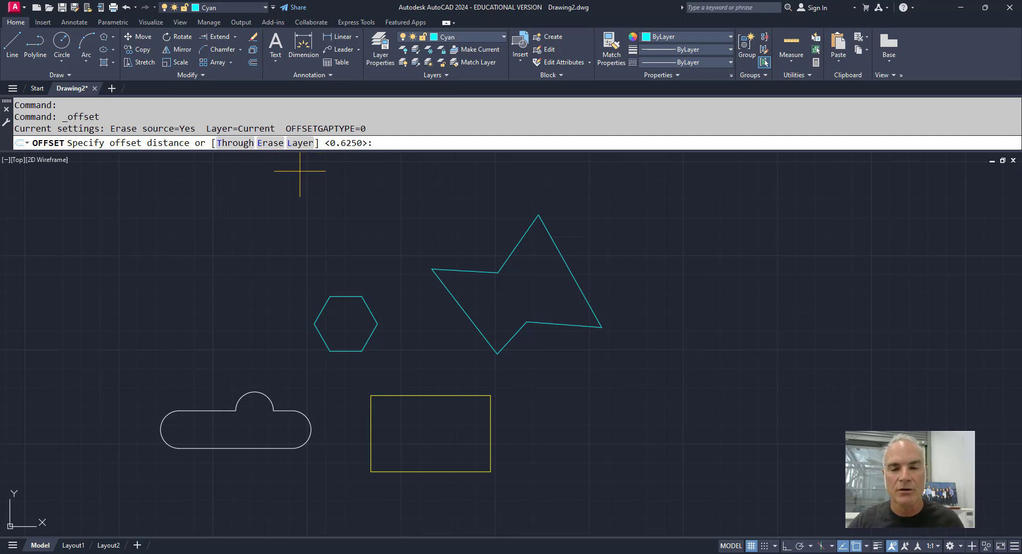
{"action": "key", "text": "Escape"}
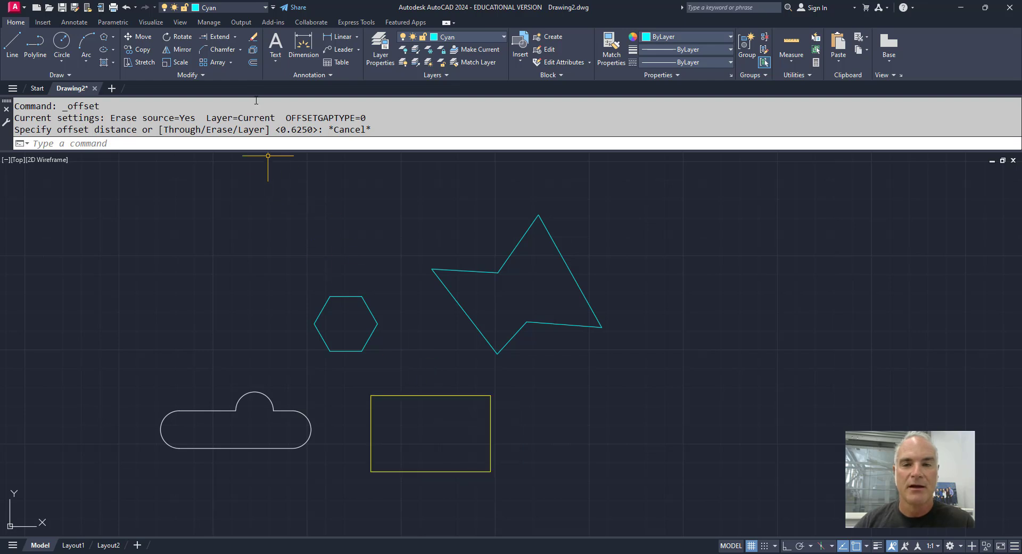
Offset the yellow rectangle 0.6250 outward onto the current layer, then make Yellow current.
{"action": "left_click", "coordinate": [252, 64]}
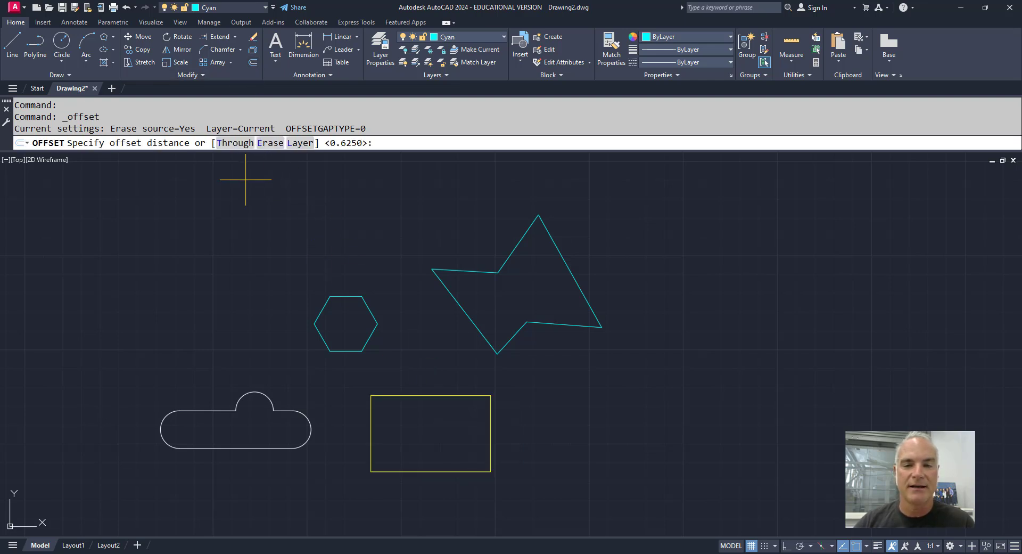
{"action": "left_click", "coordinate": [294, 143]}
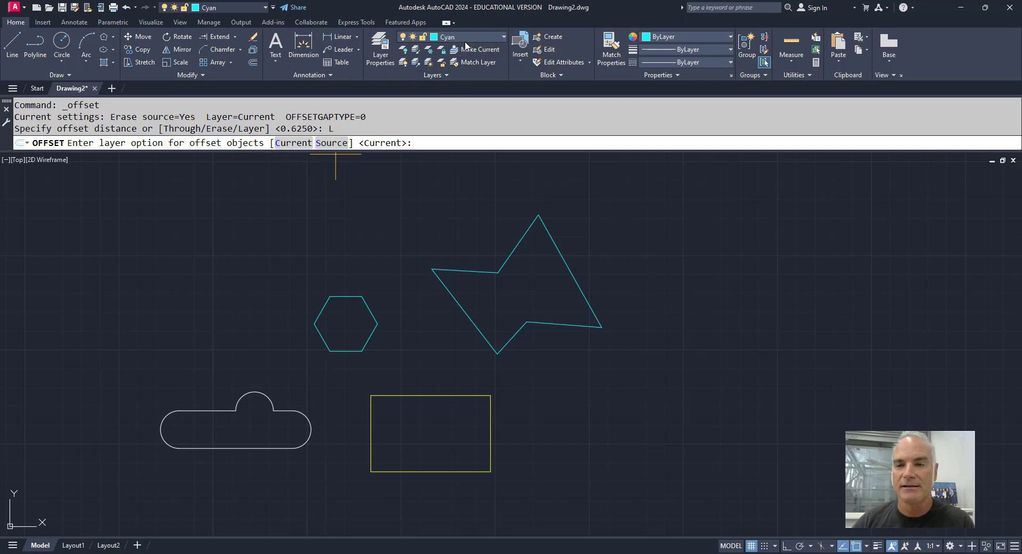
{"action": "left_click", "coordinate": [305, 144]}
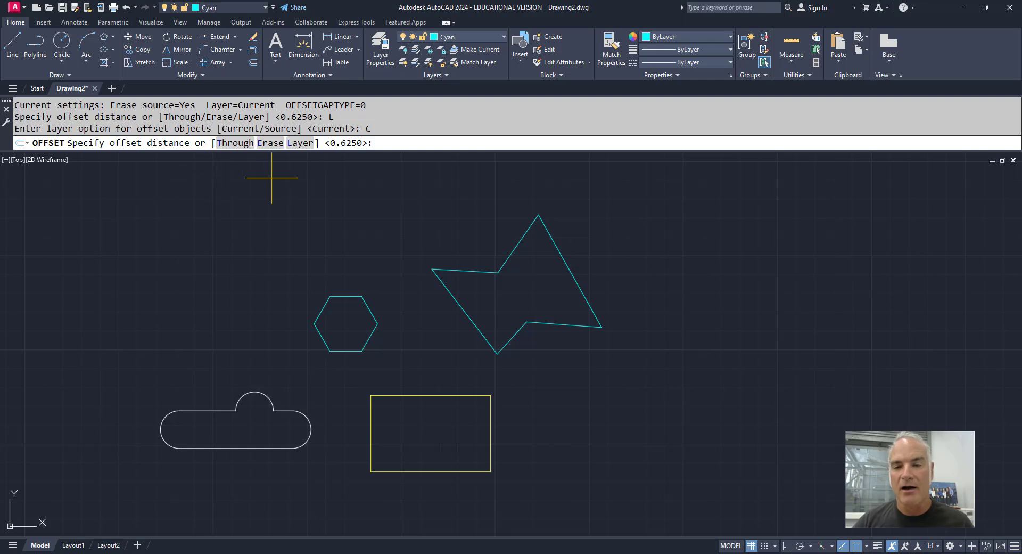
{"action": "key", "text": "Return"}
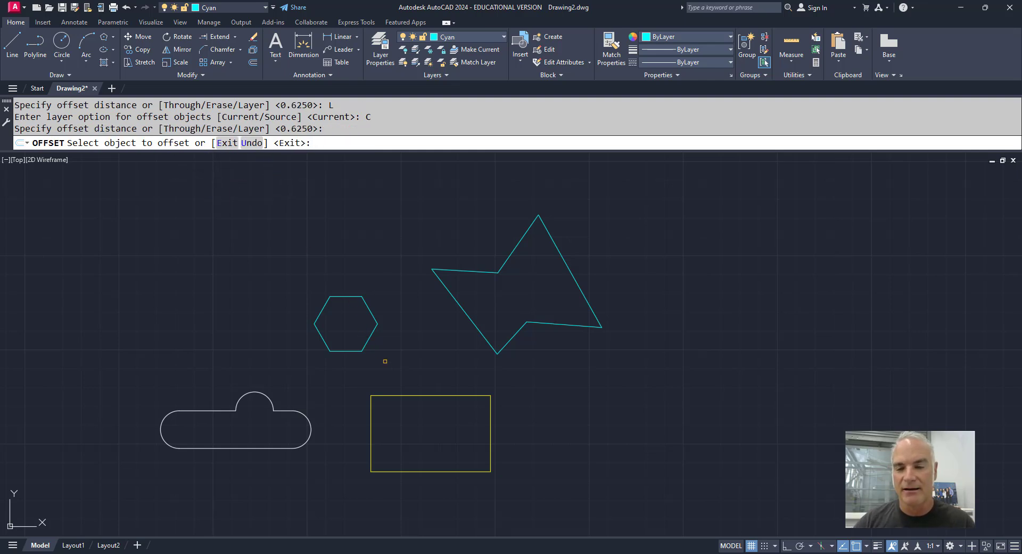
{"action": "left_click", "coordinate": [400, 395]}
{"action": "left_click", "coordinate": [398, 381]}
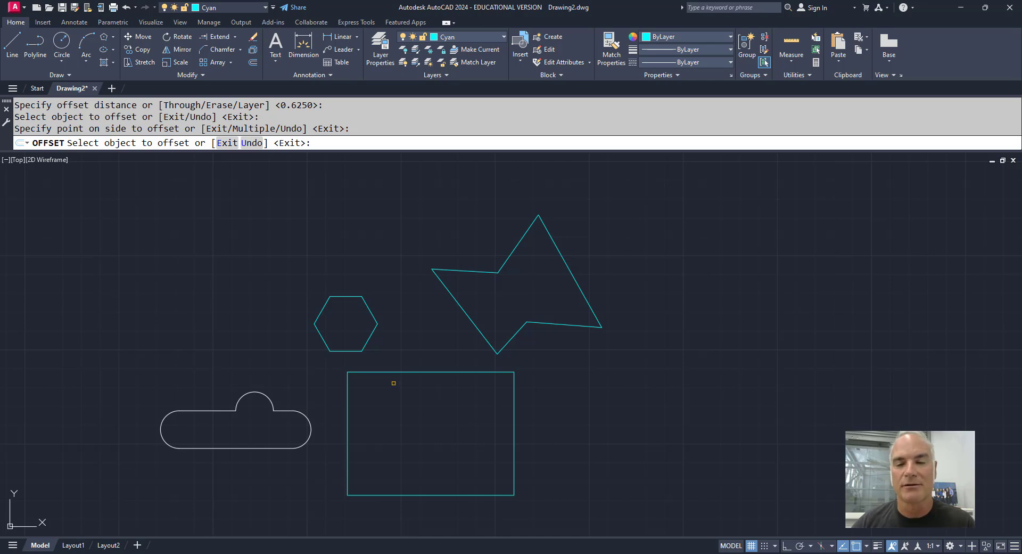
{"action": "key", "text": "Return"}
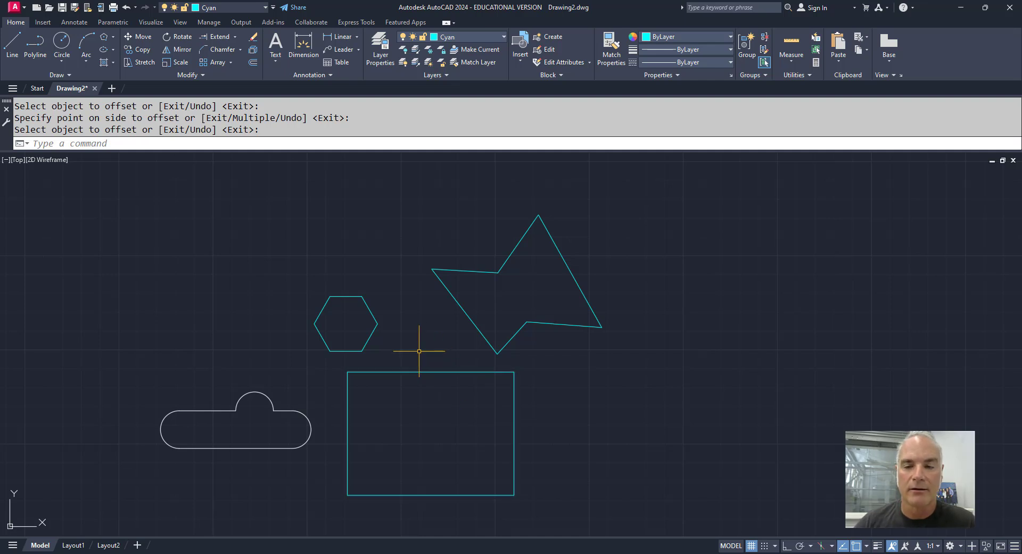
{"action": "left_click", "coordinate": [474, 37]}
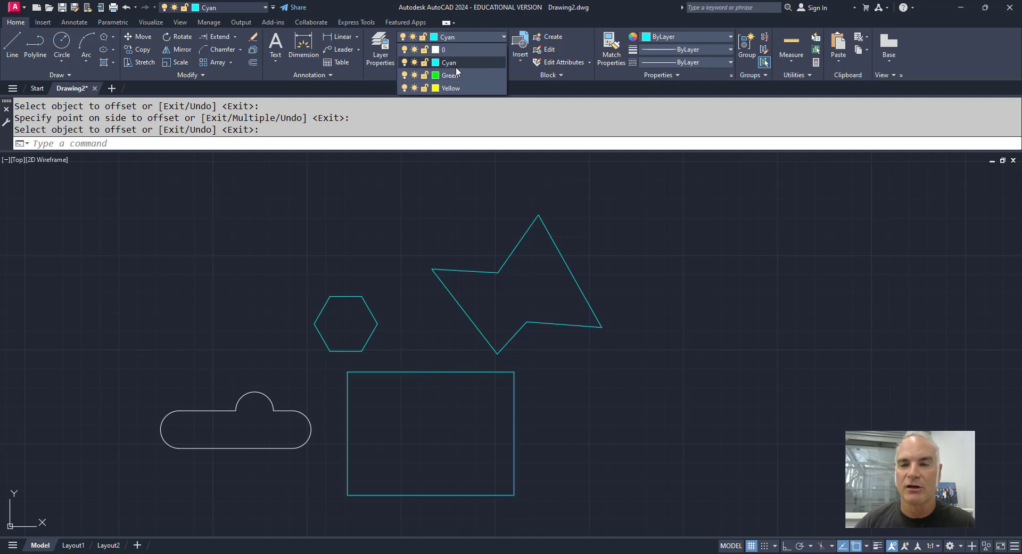
{"action": "left_click", "coordinate": [454, 88]}
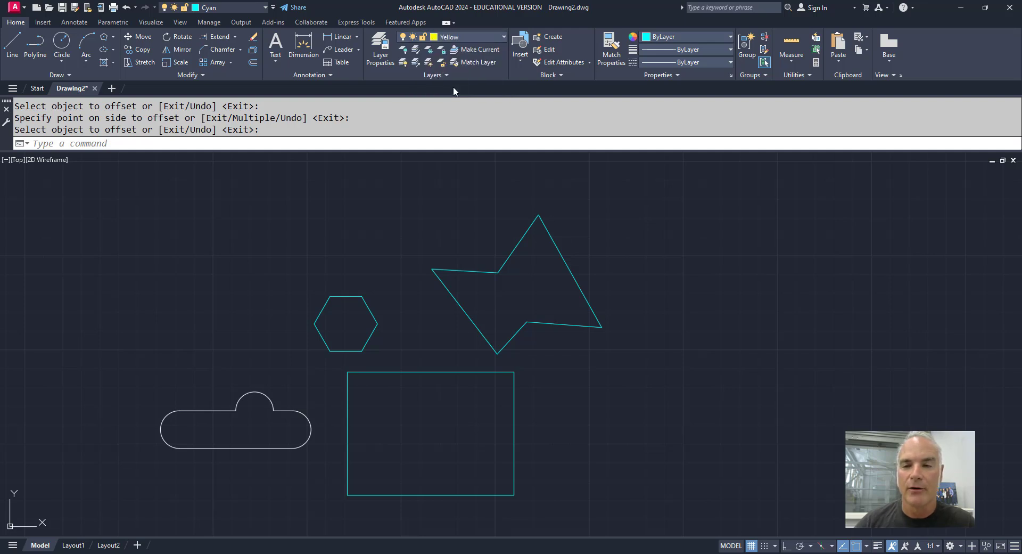
With Erase set to No, offset the cyan rectangle 0.6250 inward, keeping the original.
{"action": "left_click", "coordinate": [254, 62]}
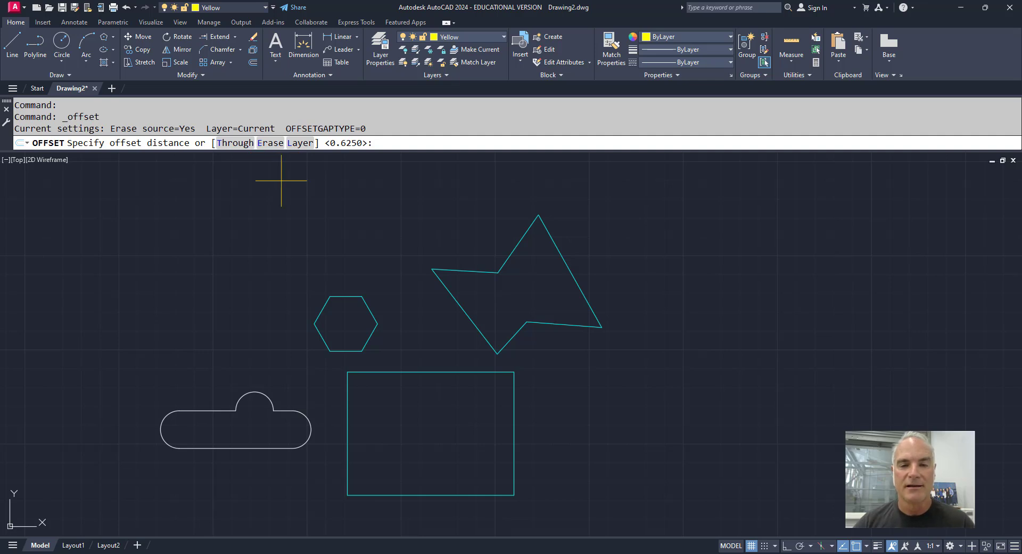
{"action": "left_click", "coordinate": [271, 143]}
{"action": "left_click", "coordinate": [299, 143]}
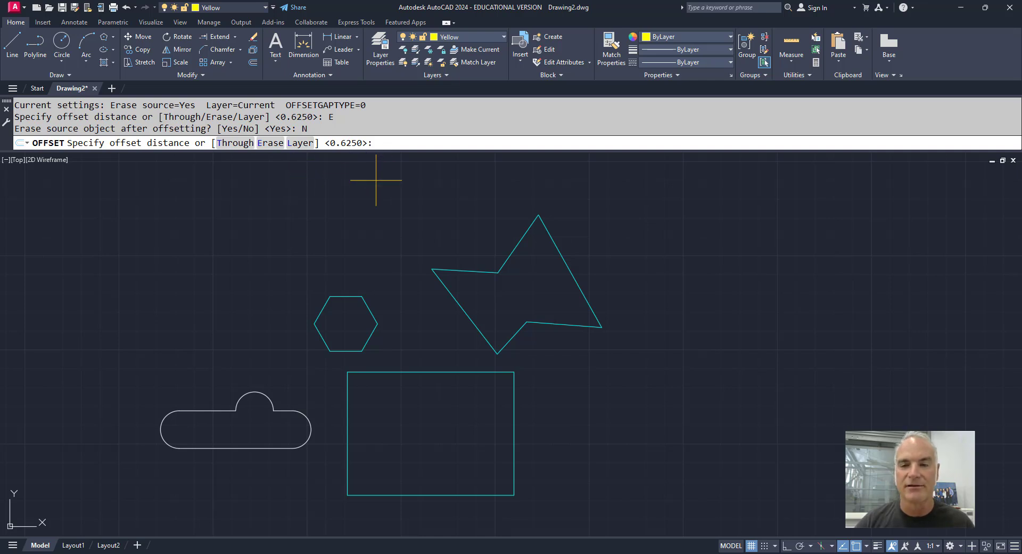
{"action": "key", "text": "Return"}
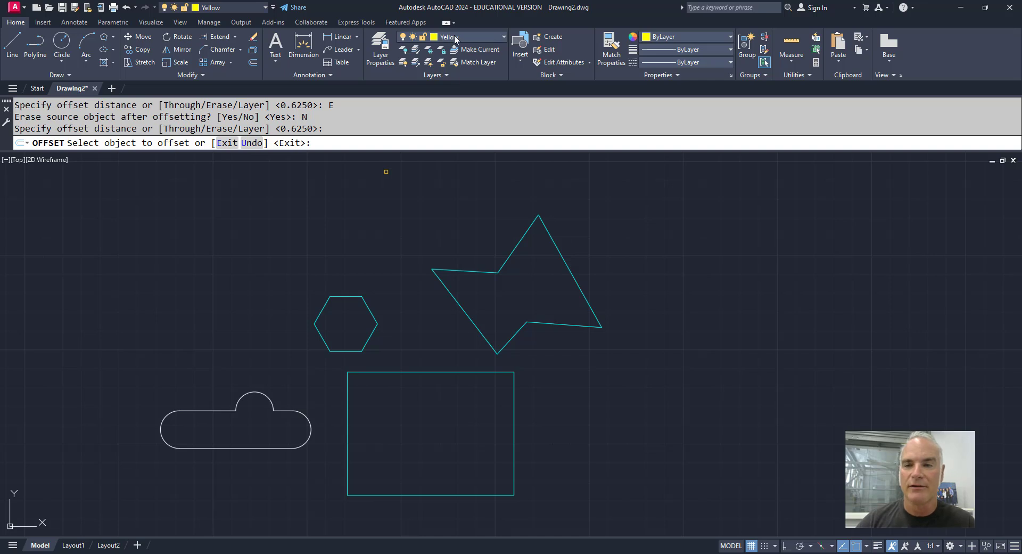
{"action": "left_click", "coordinate": [425, 372]}
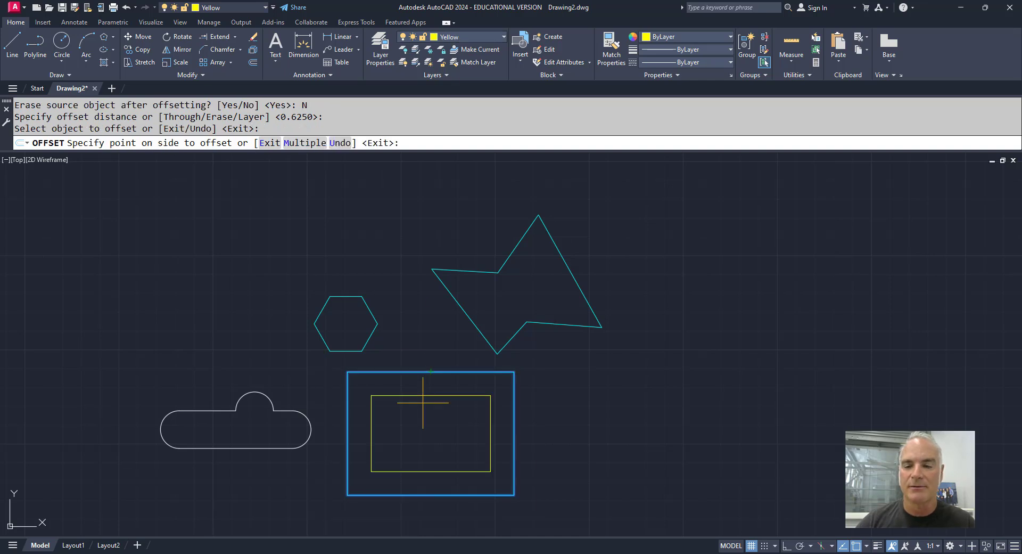
{"action": "left_click", "coordinate": [423, 404]}
{"action": "key", "text": "Escape"}
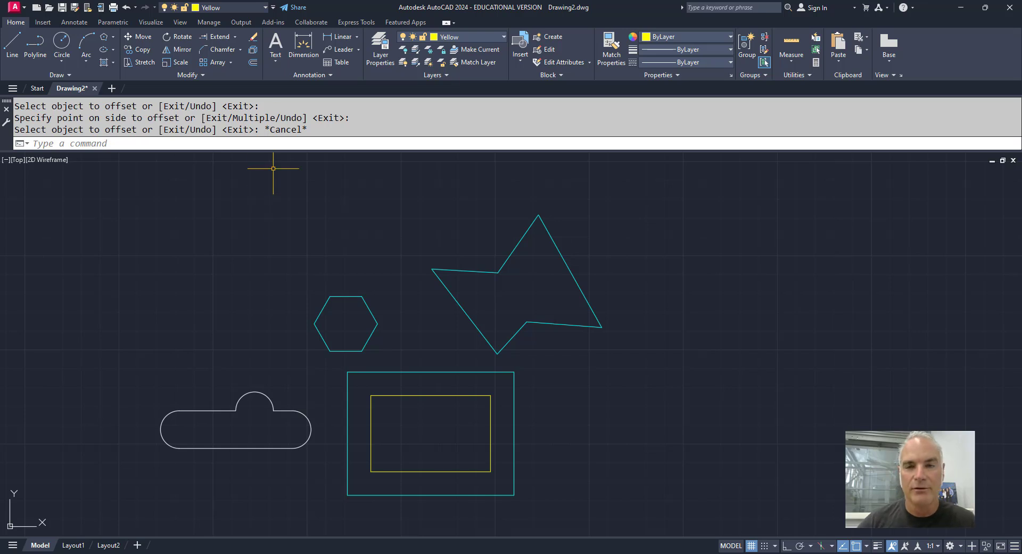
With Layer set to Source, offset the cloud shape 0.6250 outward.
{"action": "left_click", "coordinate": [254, 62]}
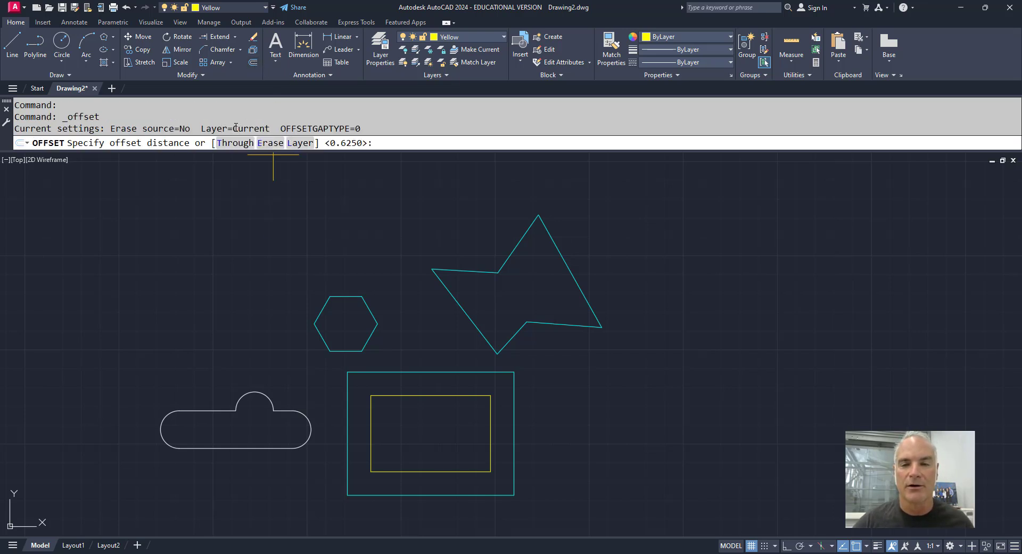
{"action": "left_click", "coordinate": [305, 144]}
{"action": "left_click", "coordinate": [327, 143]}
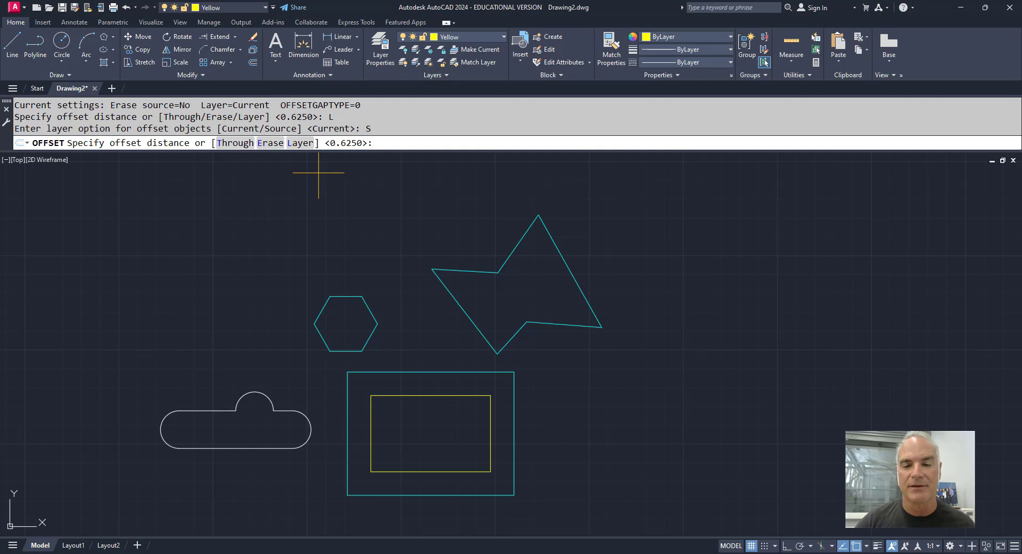
{"action": "key", "text": "Return"}
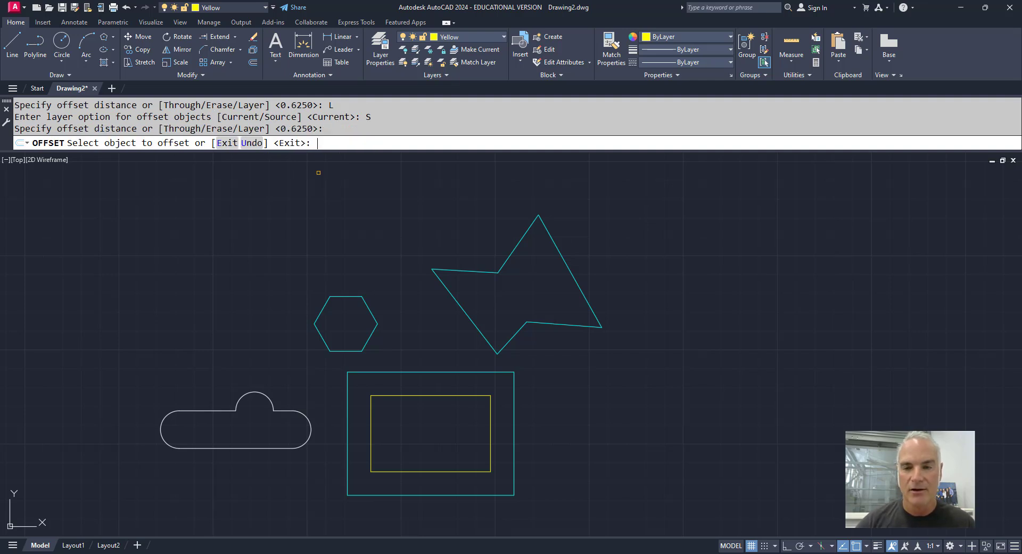
{"action": "left_click", "coordinate": [210, 410]}
{"action": "left_click", "coordinate": [206, 400]}
{"action": "key", "text": "Return"}
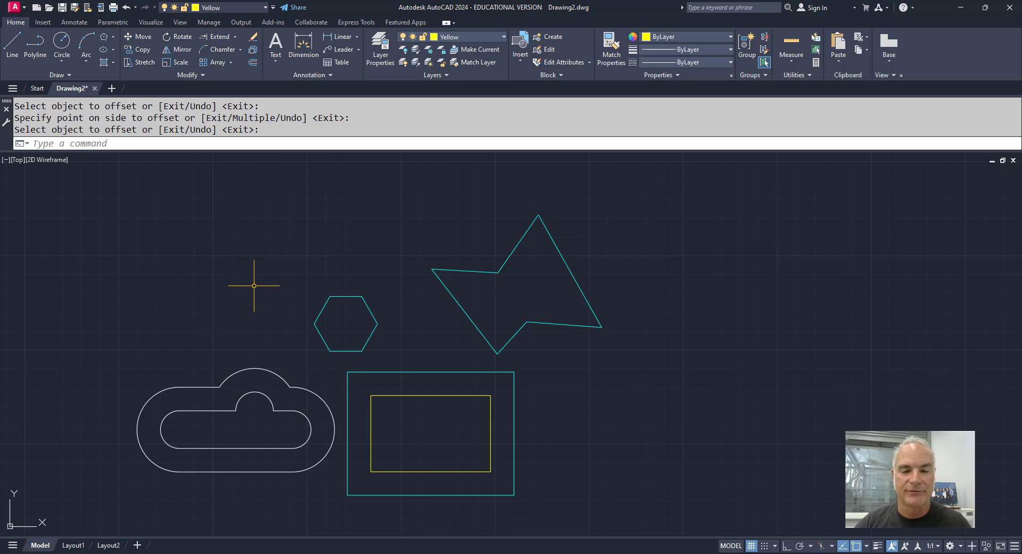
Begin offsetting the star at the default 0.6250, then abandon the command.
{"action": "left_click", "coordinate": [254, 64]}
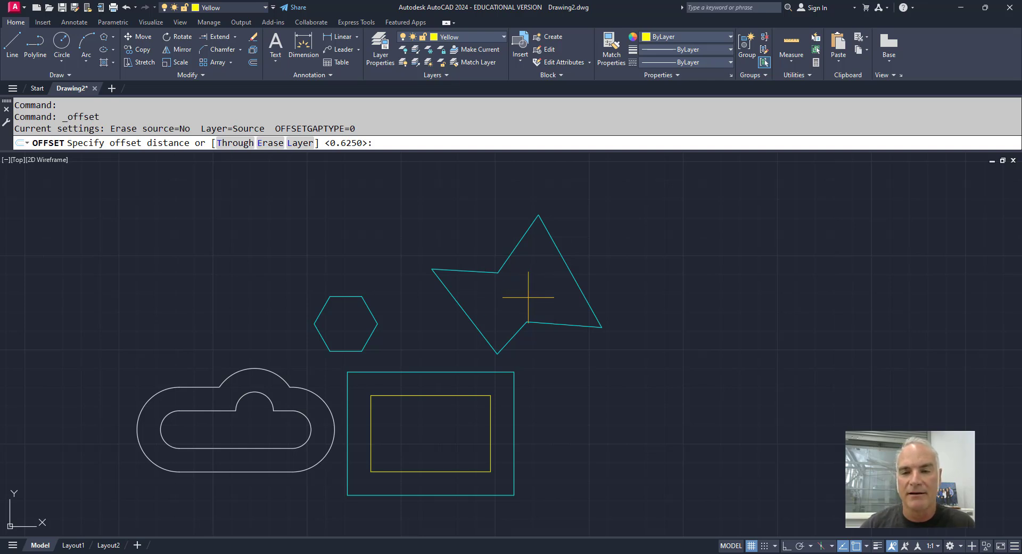
{"action": "key", "text": "Return"}
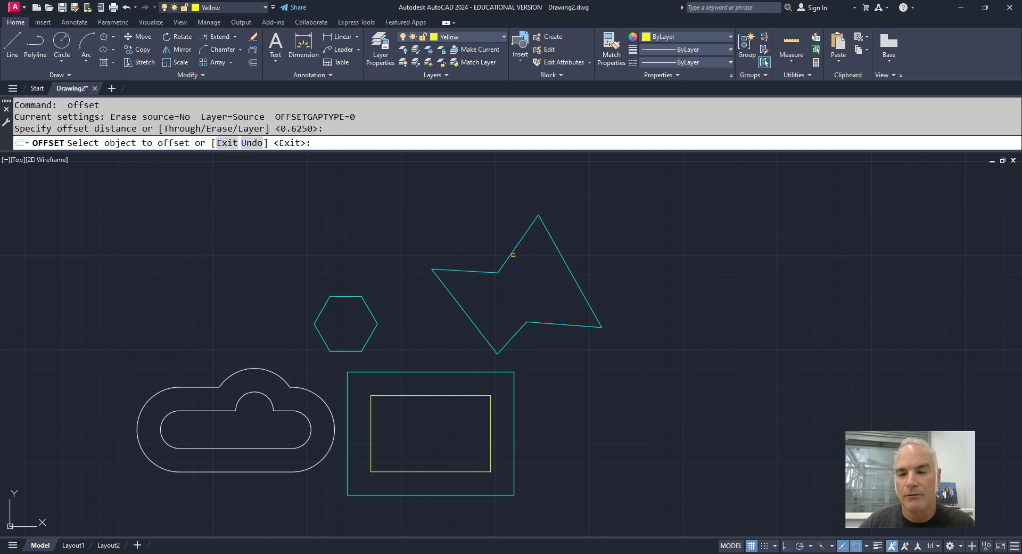
{"action": "left_click", "coordinate": [514, 254]}
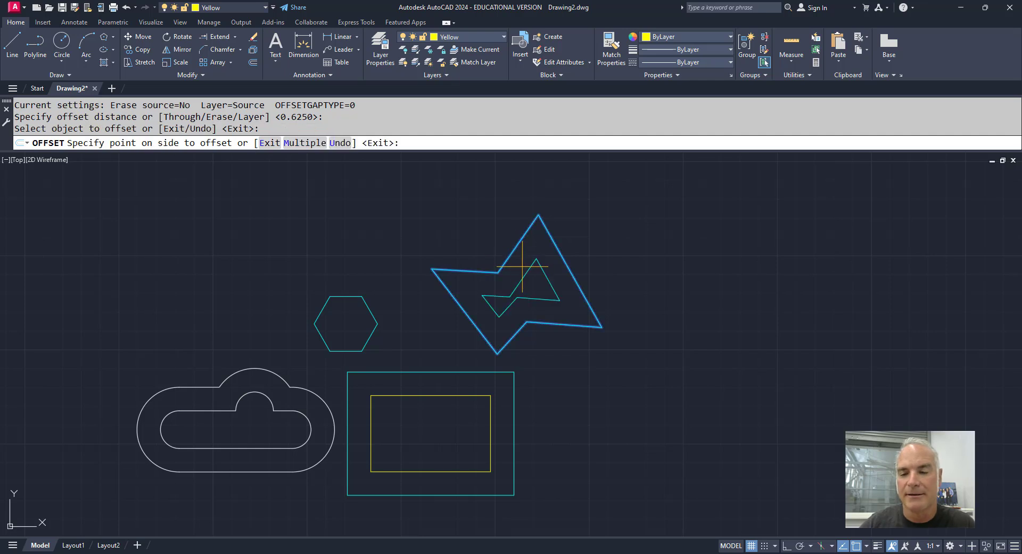
{"action": "key", "text": "Return"}
{"action": "key", "text": "Escape"}
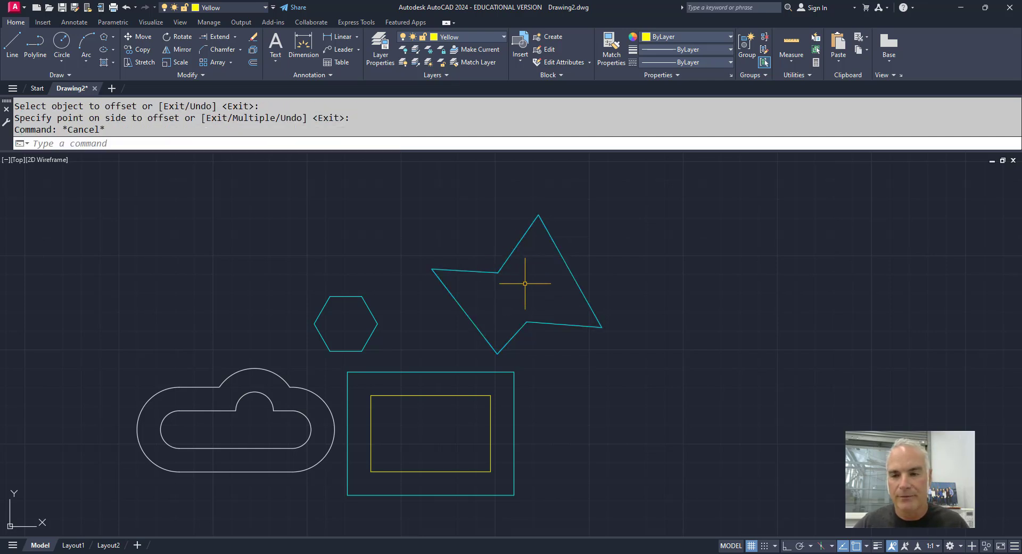
{"action": "key", "text": "Return"}
{"action": "key", "text": "Escape"}
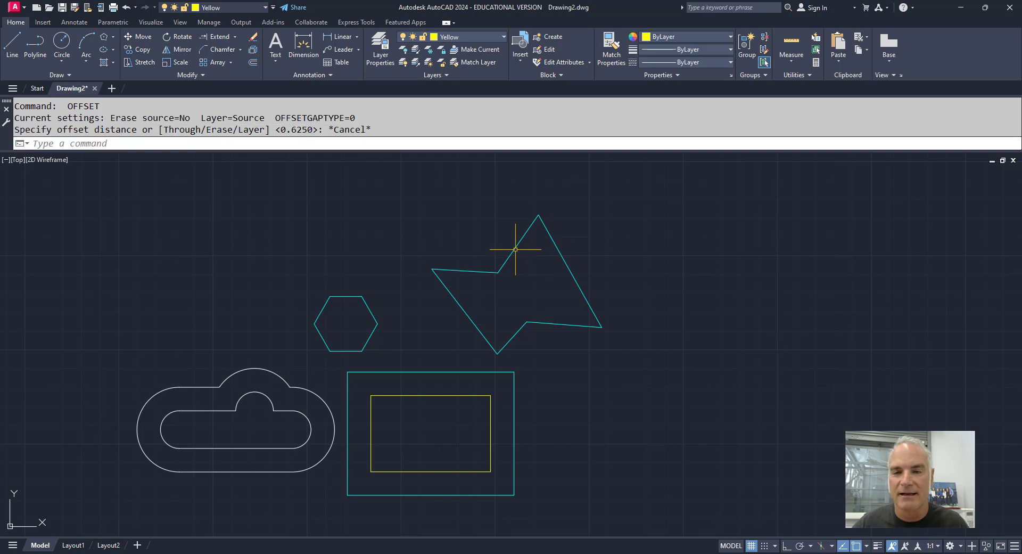
Rerun OFFSET with distance 0.75 and offset the star polyline inward.
{"action": "type", "text": "o"}
{"action": "key", "text": "Return"}
{"action": "type", "text": ".75"}
{"action": "key", "text": "Return"}
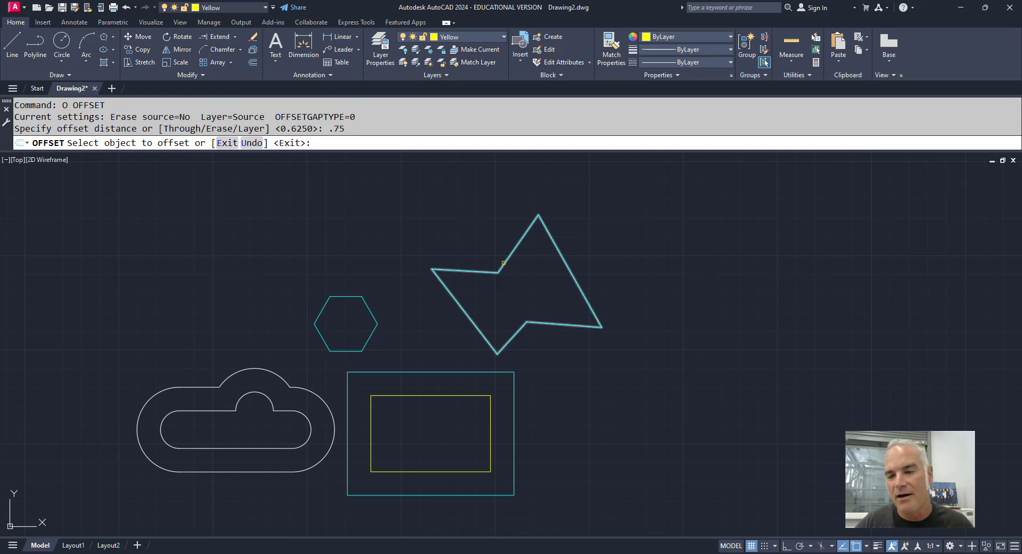
{"action": "left_click", "coordinate": [504, 263]}
{"action": "left_click", "coordinate": [519, 308]}
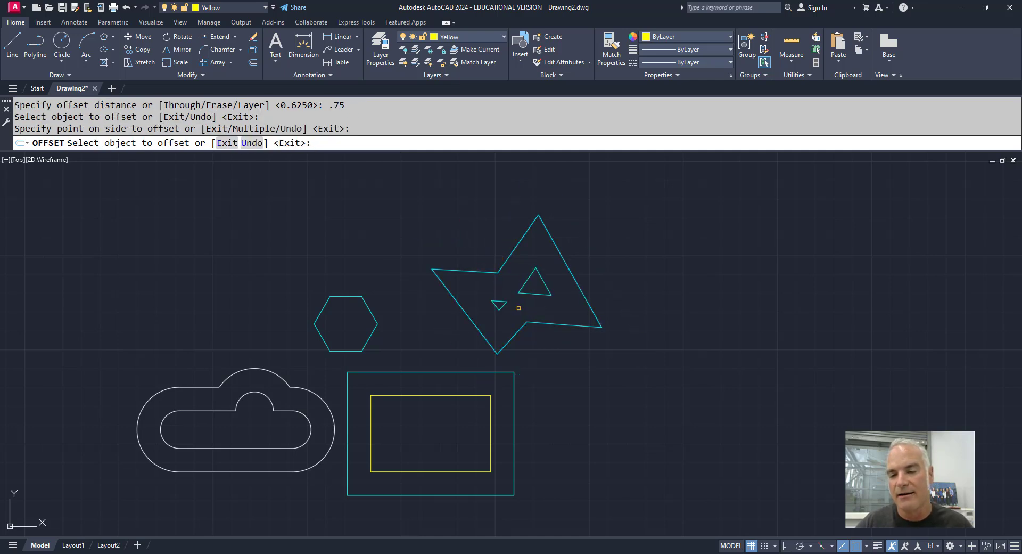
{"action": "scroll", "coordinate": [518, 307], "scroll_direction": "up", "scroll_amount": 4}
{"action": "key", "text": "Escape"}
{"action": "key", "text": "Escape"}
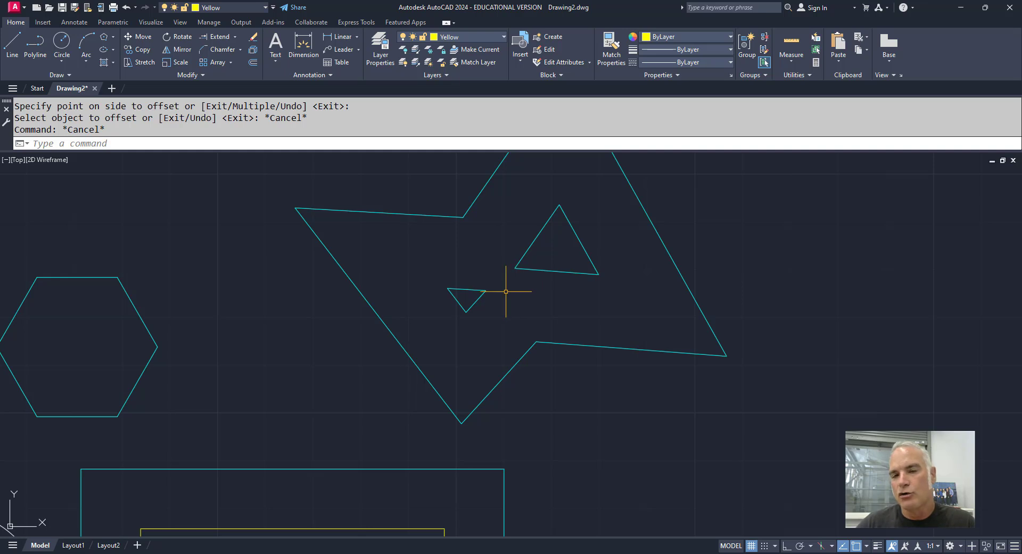
Delete the two inner triangles inside the star.
{"action": "left_click", "coordinate": [522, 269]}
{"action": "left_click", "coordinate": [484, 289]}
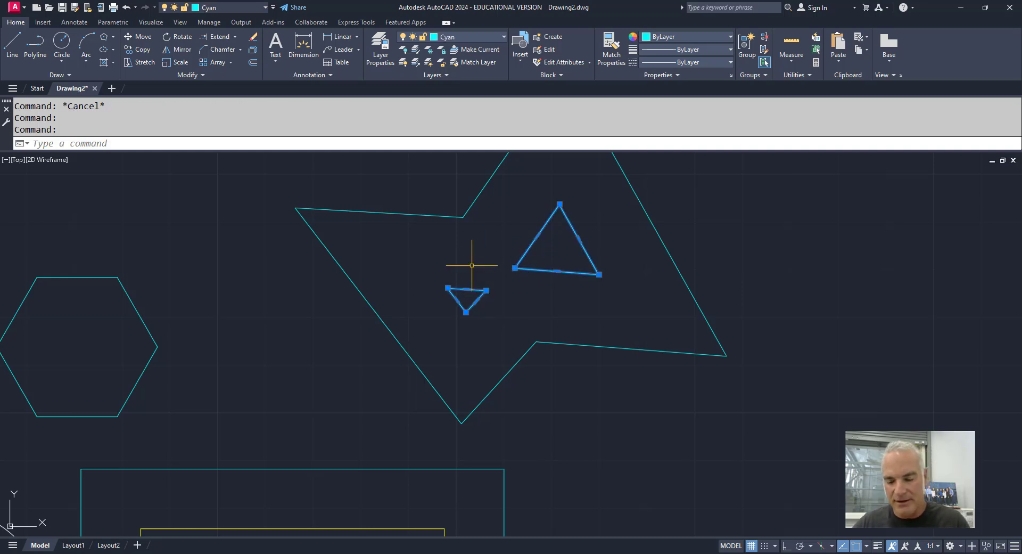
{"action": "key", "text": "Delete"}
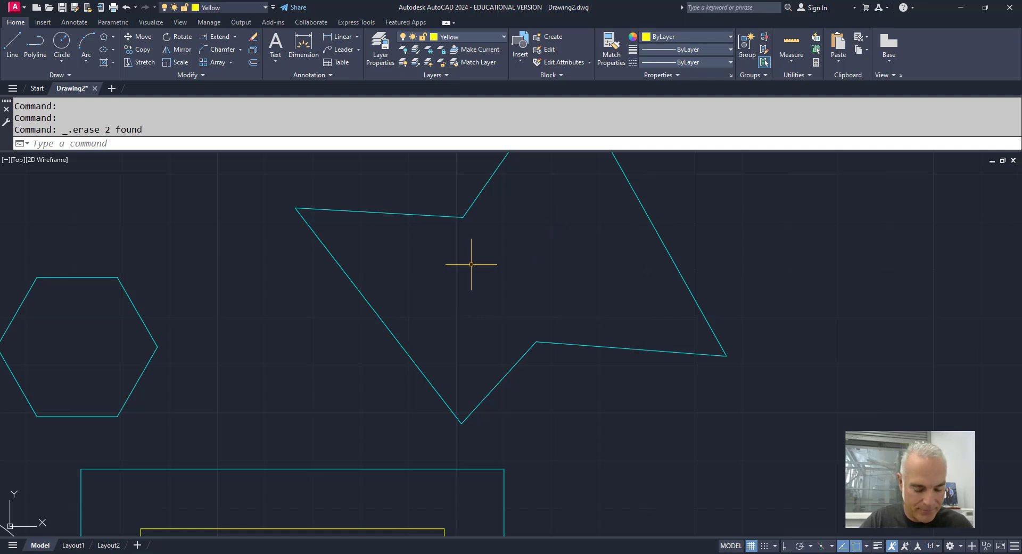
Set OFFSETGAPTYPE to 1.
{"action": "type", "text": "offsetga"}
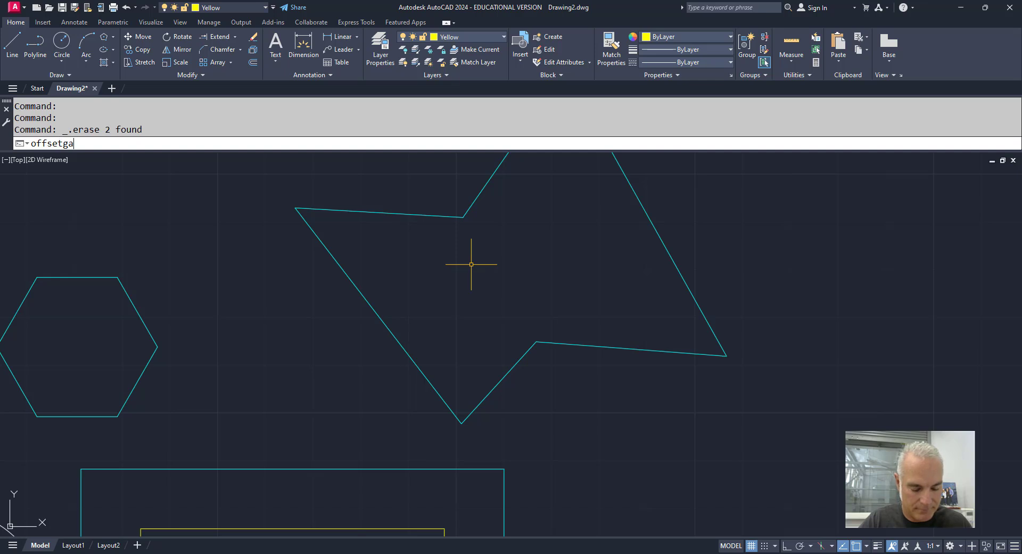
{"action": "type", "text": "ptype"}
{"action": "key", "text": "Return"}
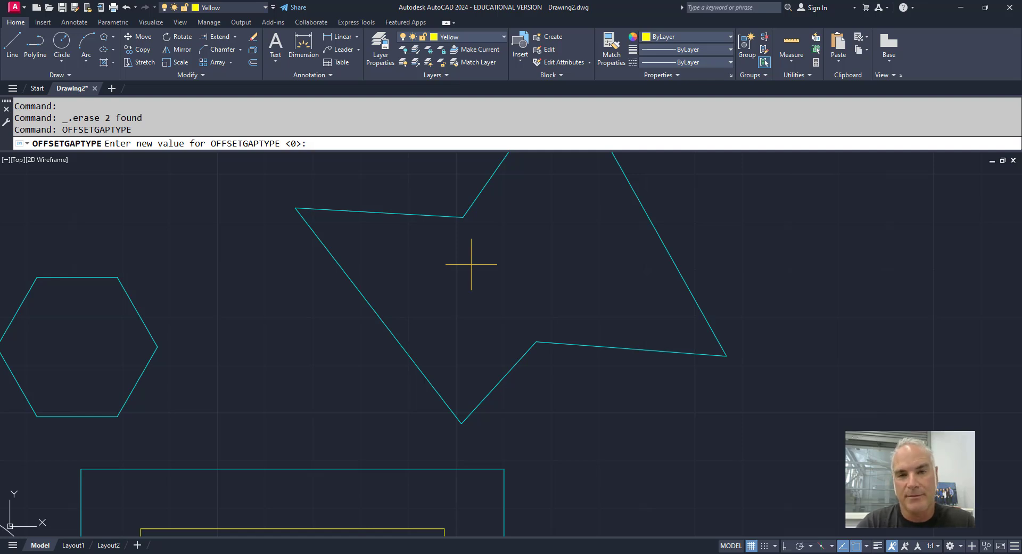
{"action": "type", "text": "1"}
{"action": "key", "text": "Return"}
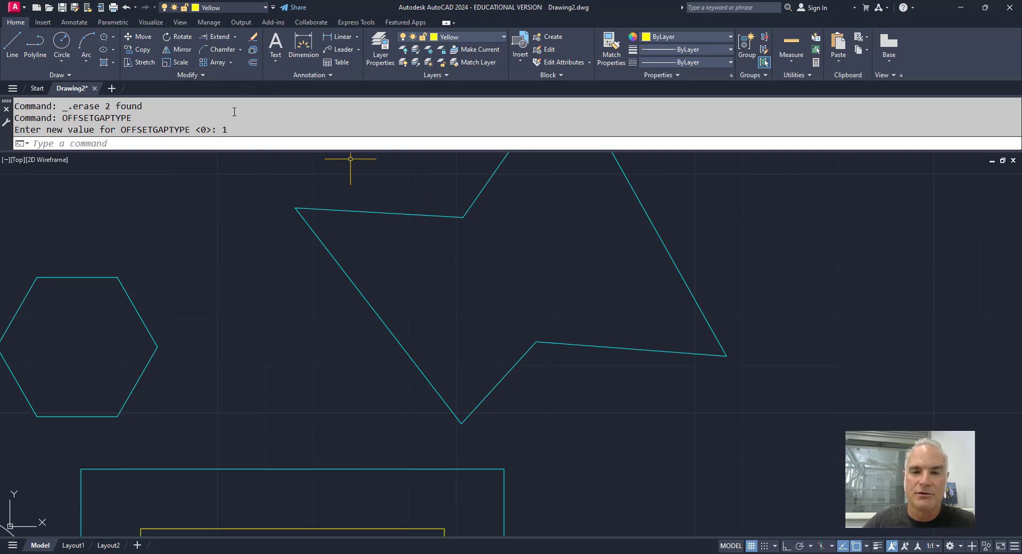
Offset the star 0.7500 inward again, now producing rounded corners.
{"action": "left_click", "coordinate": [252, 64]}
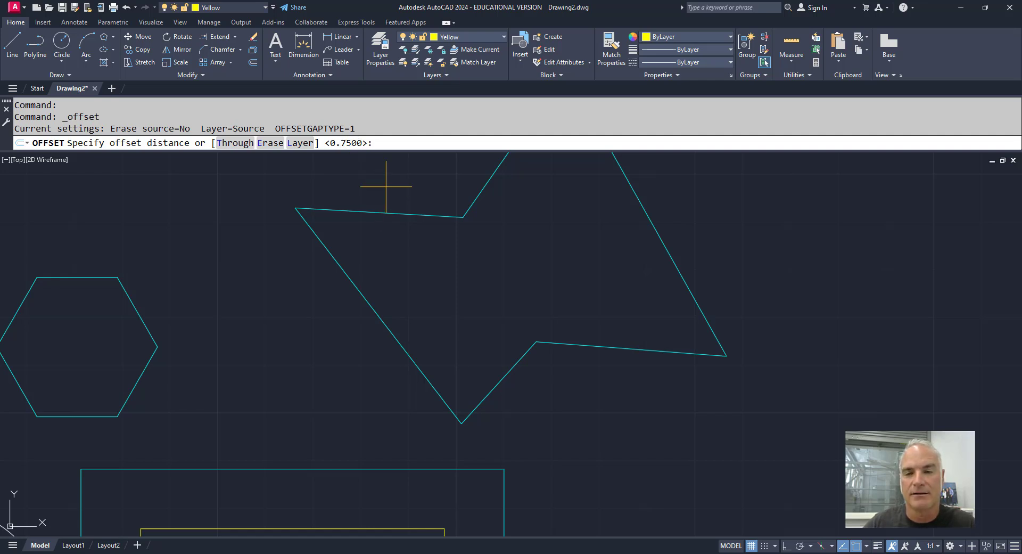
{"action": "key", "text": "Return"}
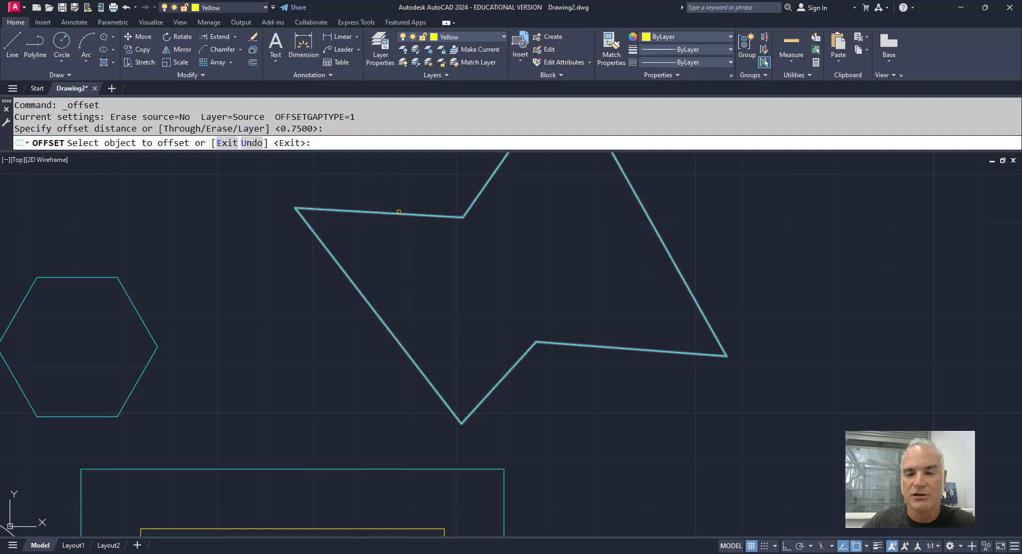
{"action": "left_click", "coordinate": [400, 213]}
{"action": "left_click", "coordinate": [409, 247]}
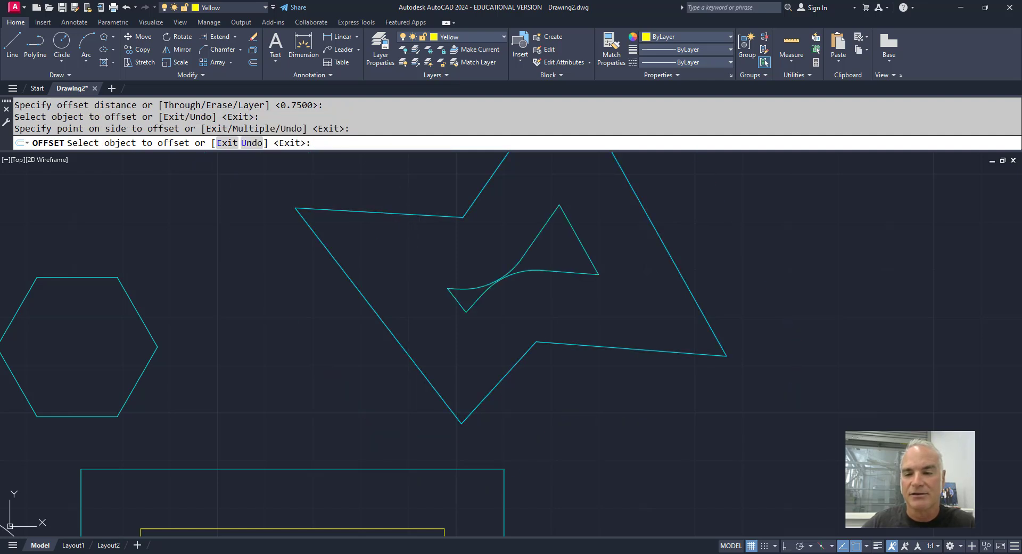
{"action": "key", "text": "Return"}
{"action": "key", "text": "Escape"}
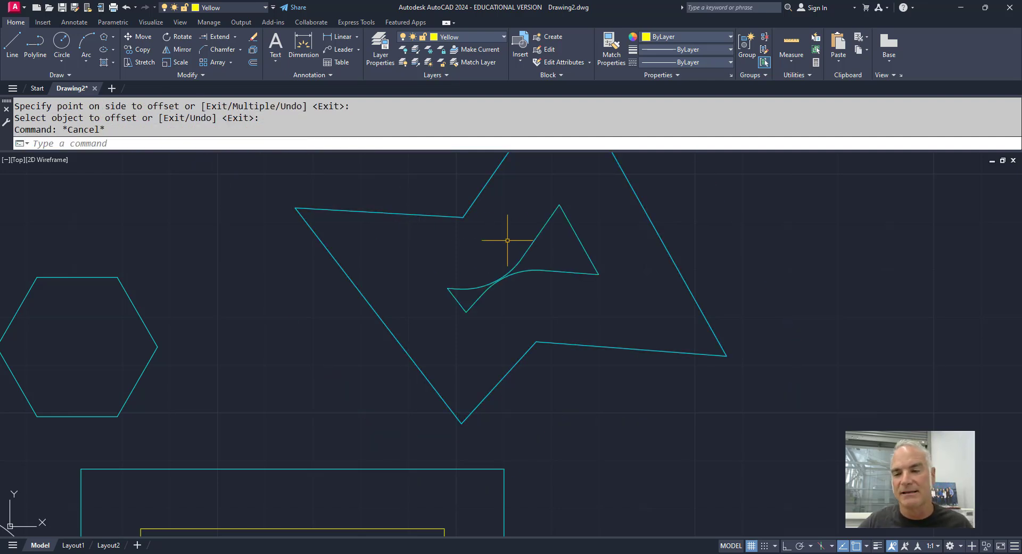
Delete the rounded inner offset and set OFFSETGAPTYPE to 2.
{"action": "left_click", "coordinate": [519, 278]}
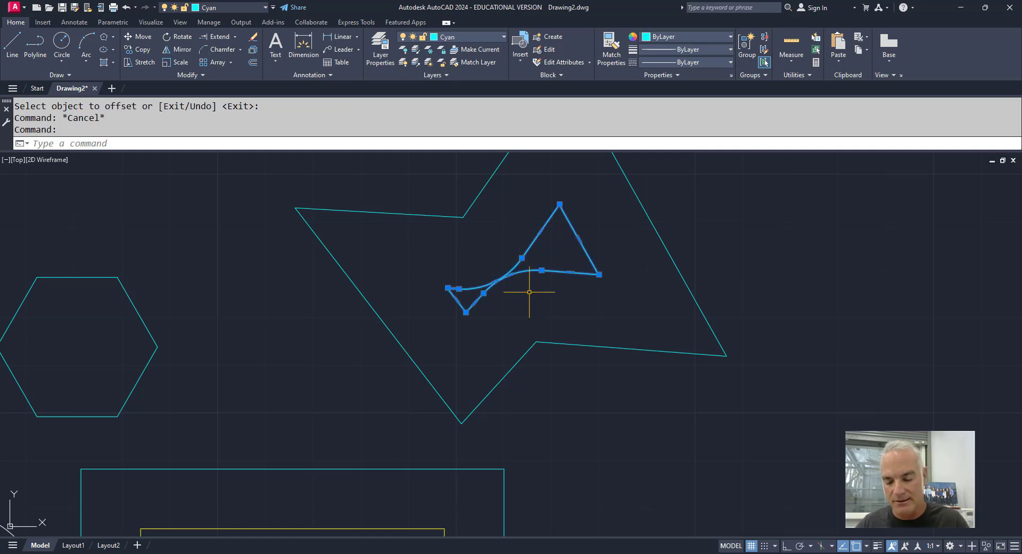
{"action": "key", "text": "Delete"}
{"action": "type", "text": "OFFSETGAPTYPE"}
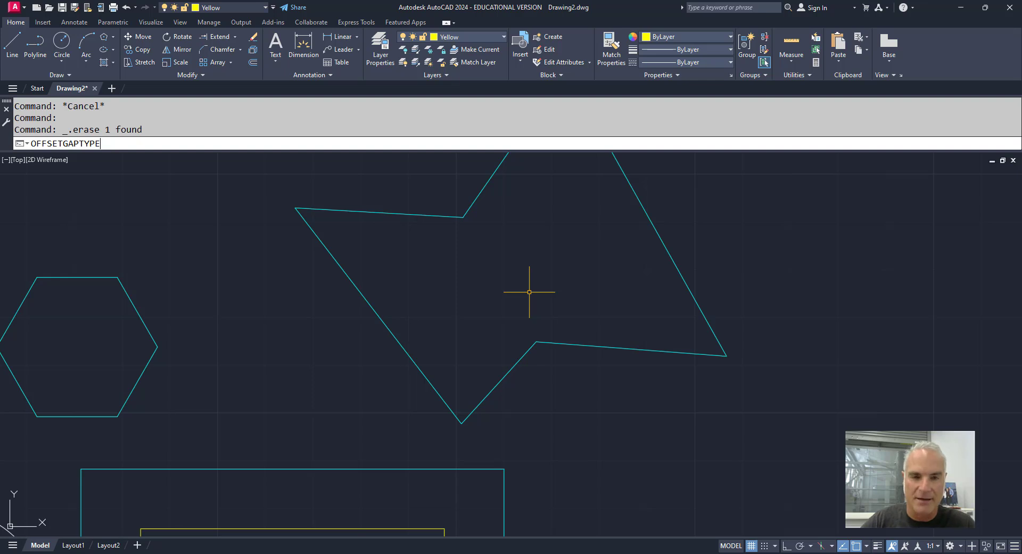
{"action": "key", "text": "Return"}
{"action": "type", "text": "2"}
{"action": "key", "text": "Return"}
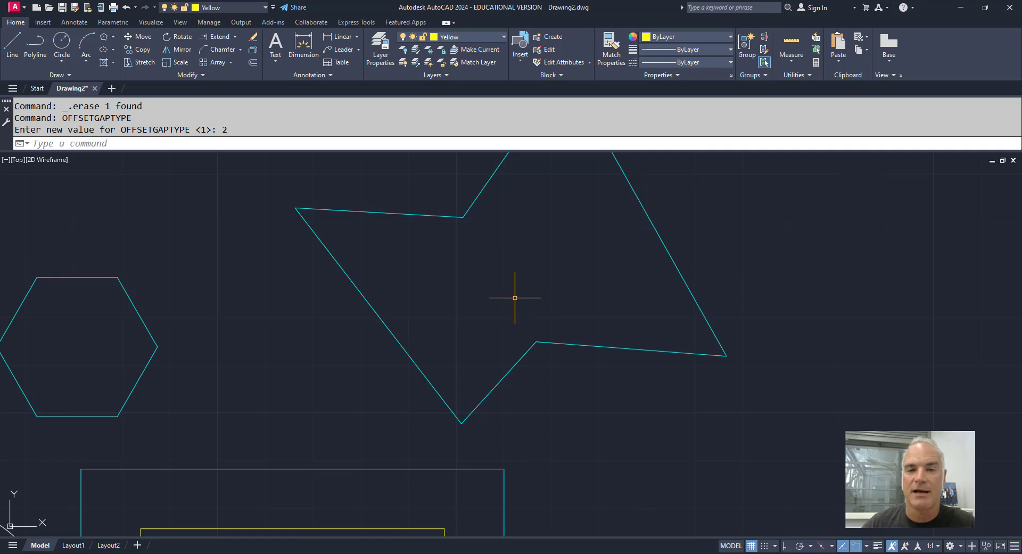
Offset the star 0.7500 inward to get a chamfer-cornered copy.
{"action": "left_click", "coordinate": [252, 62]}
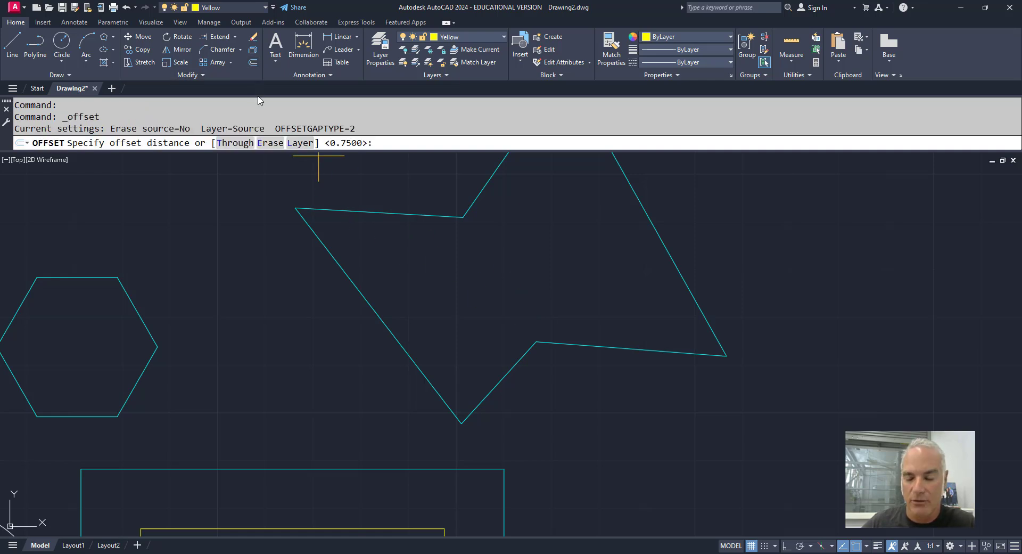
{"action": "key", "text": "Return"}
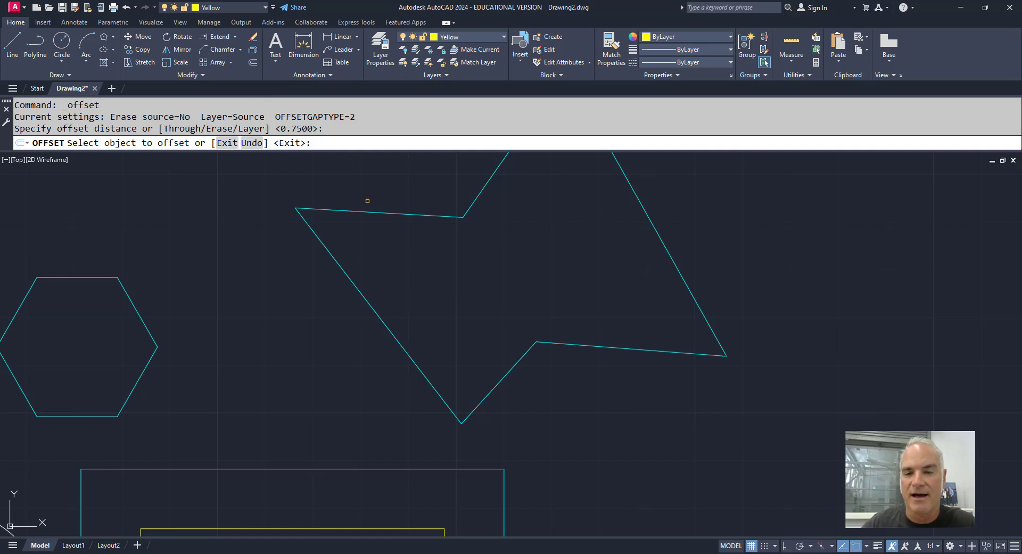
{"action": "left_click", "coordinate": [368, 211]}
{"action": "left_click", "coordinate": [392, 252]}
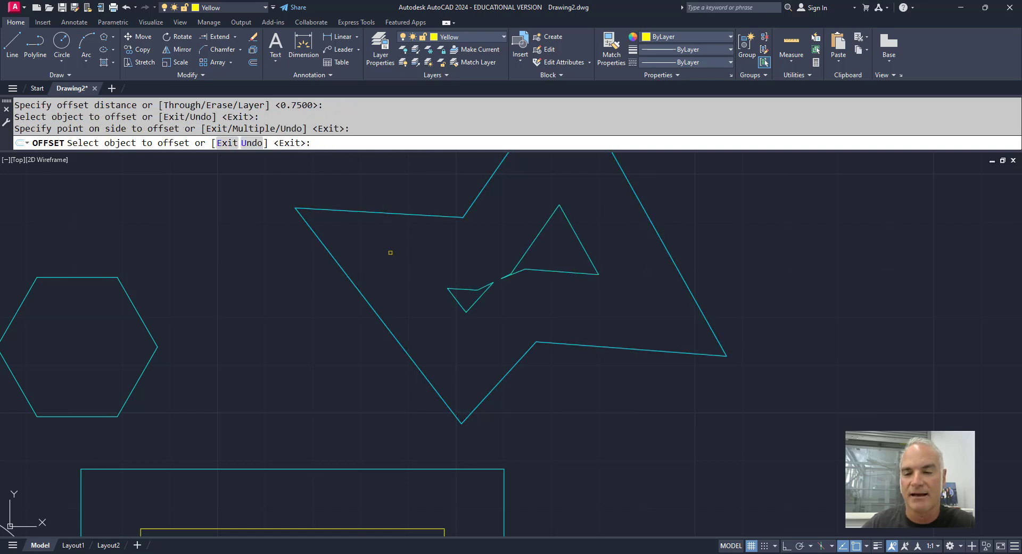
{"action": "key", "text": "Return"}
{"action": "scroll", "coordinate": [511, 284], "scroll_direction": "up", "scroll_amount": 5}
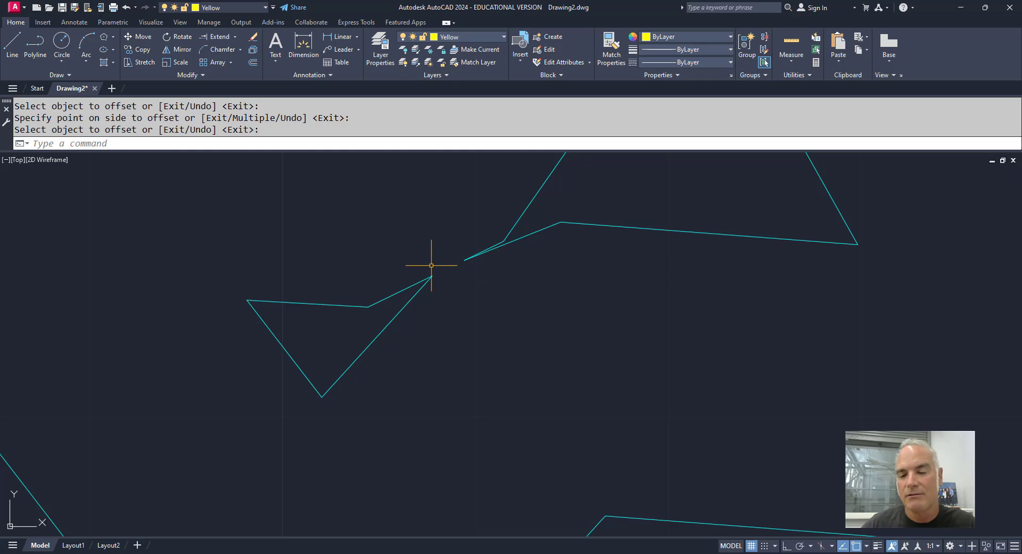
{"action": "scroll", "coordinate": [484, 317], "scroll_direction": "down", "scroll_amount": 2}
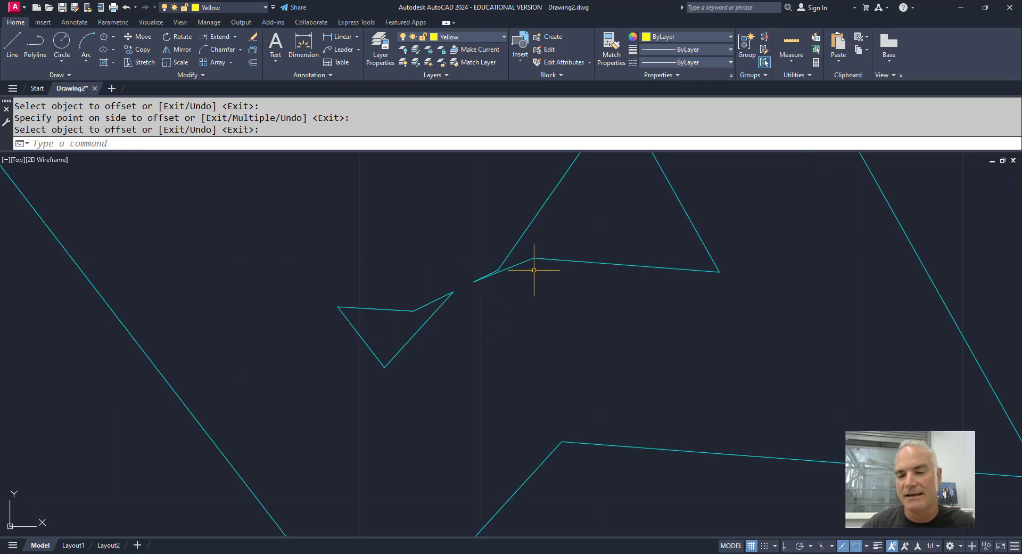
{"action": "scroll", "coordinate": [471, 290], "scroll_direction": "up", "scroll_amount": 2}
{"action": "scroll", "coordinate": [472, 292], "scroll_direction": "down", "scroll_amount": 2}
{"action": "scroll", "coordinate": [447, 292], "scroll_direction": "down", "scroll_amount": 4}
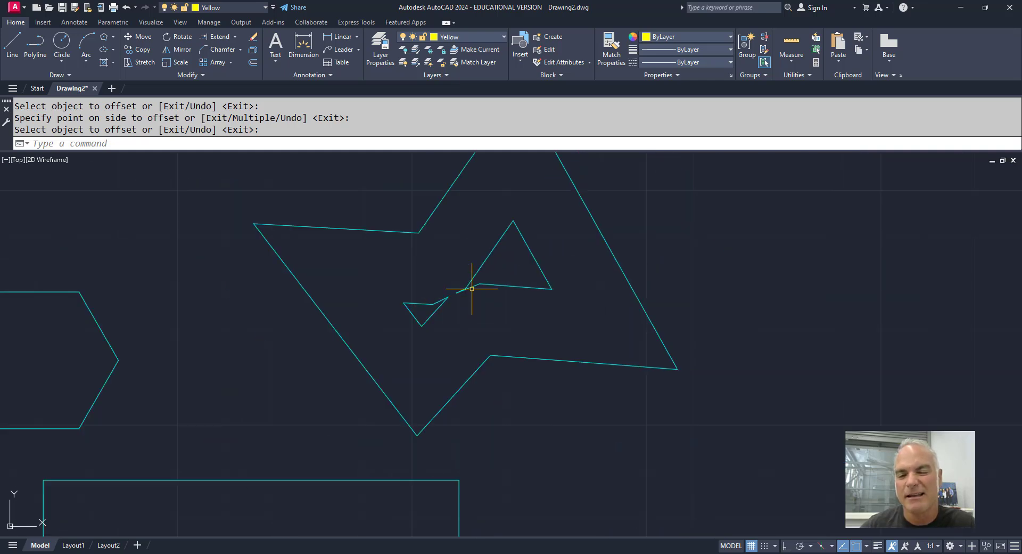
{"action": "scroll", "coordinate": [461, 296], "scroll_direction": "down", "scroll_amount": 2}
{"action": "middle_click_drag", "start_coordinate": [462, 301], "coordinate": [458, 303]}
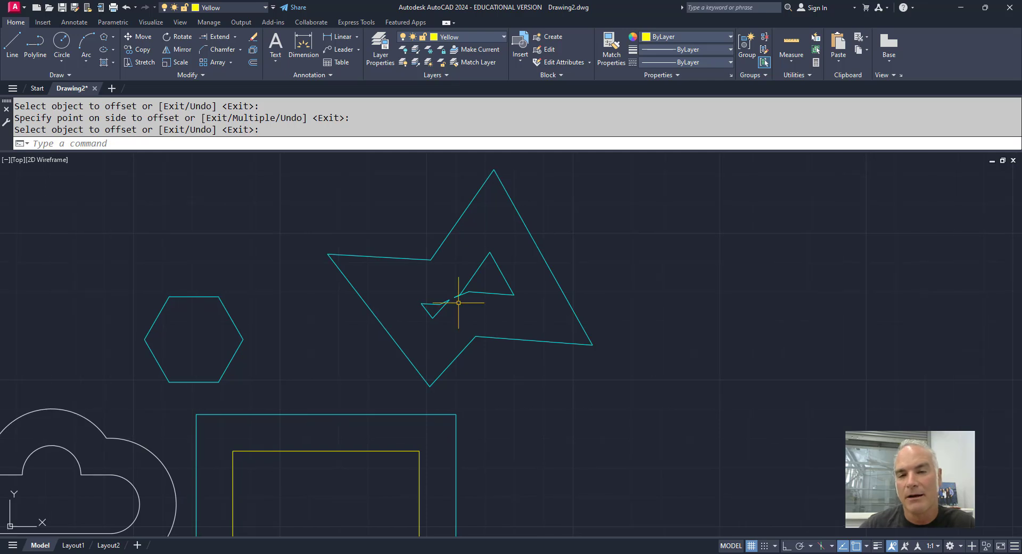
{"action": "scroll", "coordinate": [472, 291], "scroll_direction": "up", "scroll_amount": 6}
{"action": "scroll", "coordinate": [468, 296], "scroll_direction": "down", "scroll_amount": 4}
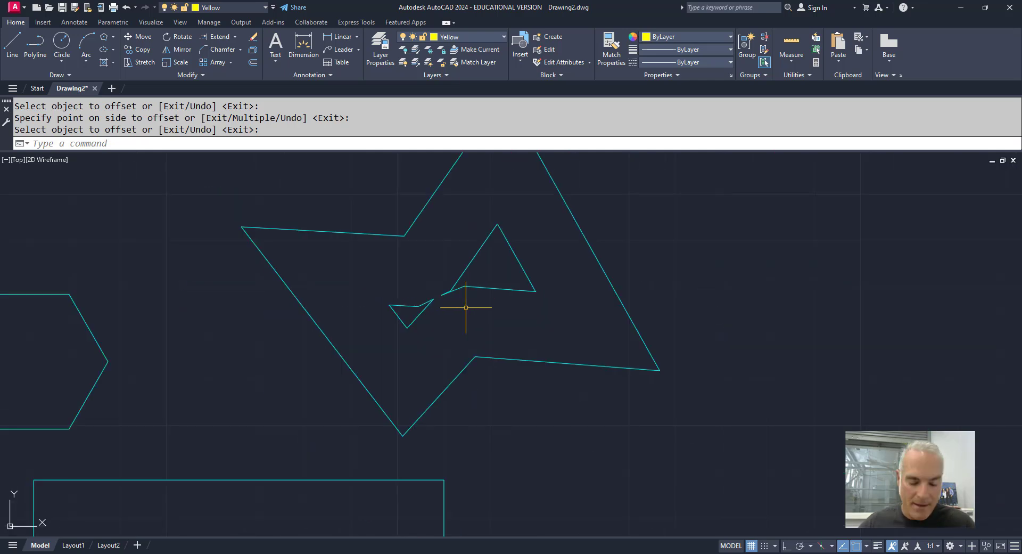
Reset OFFSETGAPTYPE to 0.
{"action": "key", "text": "Up"}
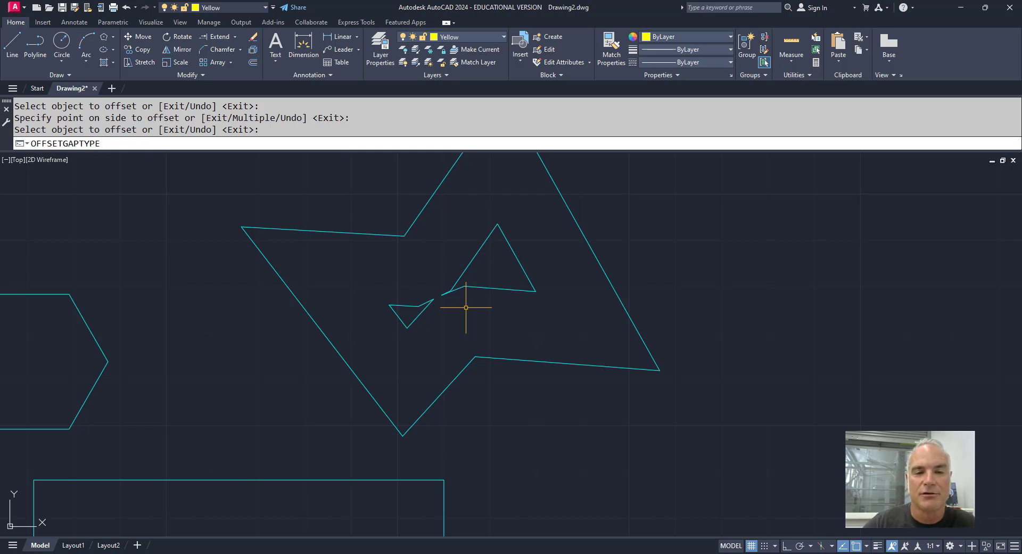
{"action": "key", "text": "Return"}
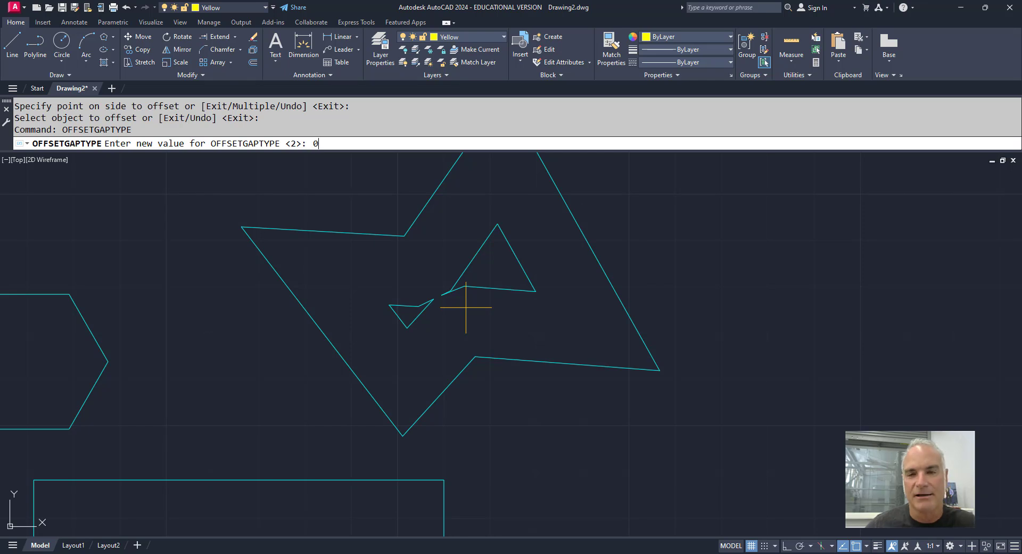
{"action": "key", "text": "Return"}
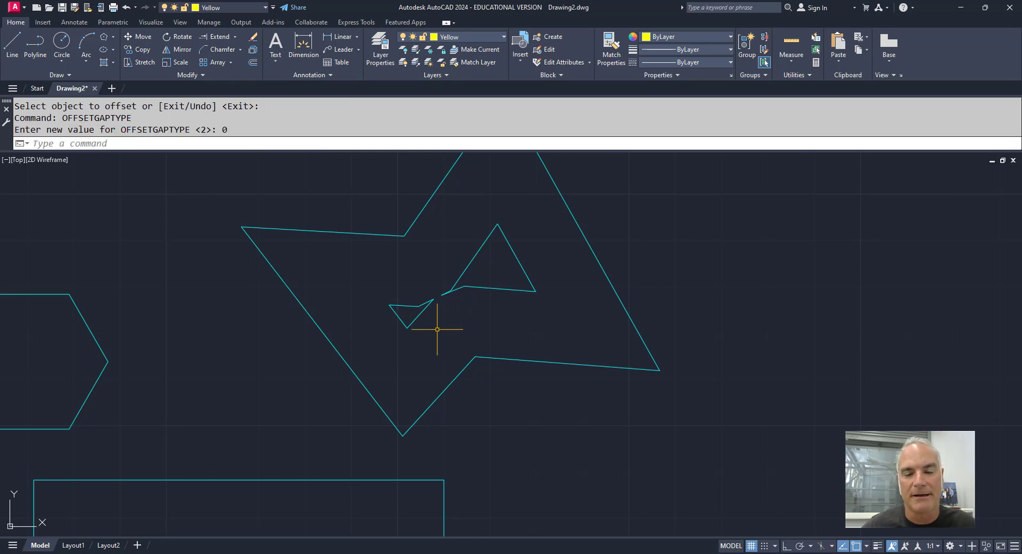